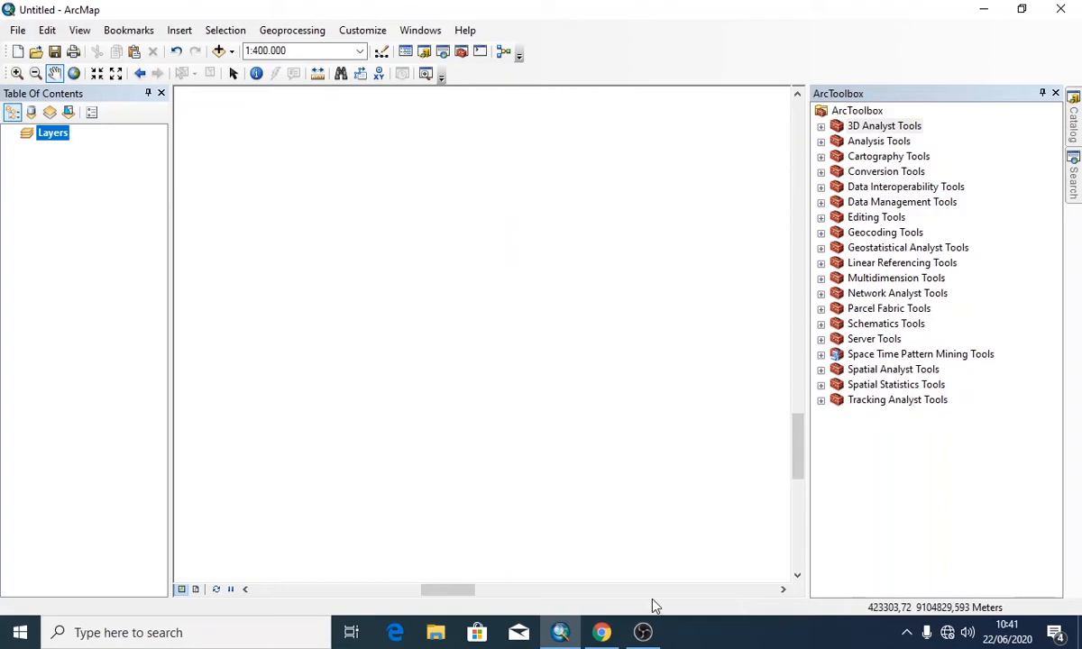
- Switch to Chrome and read the objectives, materials and Dasar Teori section of the ACARA 11 Analisis 3D module
{"action": "left_click", "coordinate": [603, 632]}
{"action": "scroll", "coordinate": [448, 236], "scroll_direction": "up", "scroll_amount": 5}
{"action": "scroll", "coordinate": [449, 236], "scroll_direction": "up", "scroll_amount": 4}
{"action": "scroll", "coordinate": [509, 293], "scroll_direction": "down", "scroll_amount": 1}
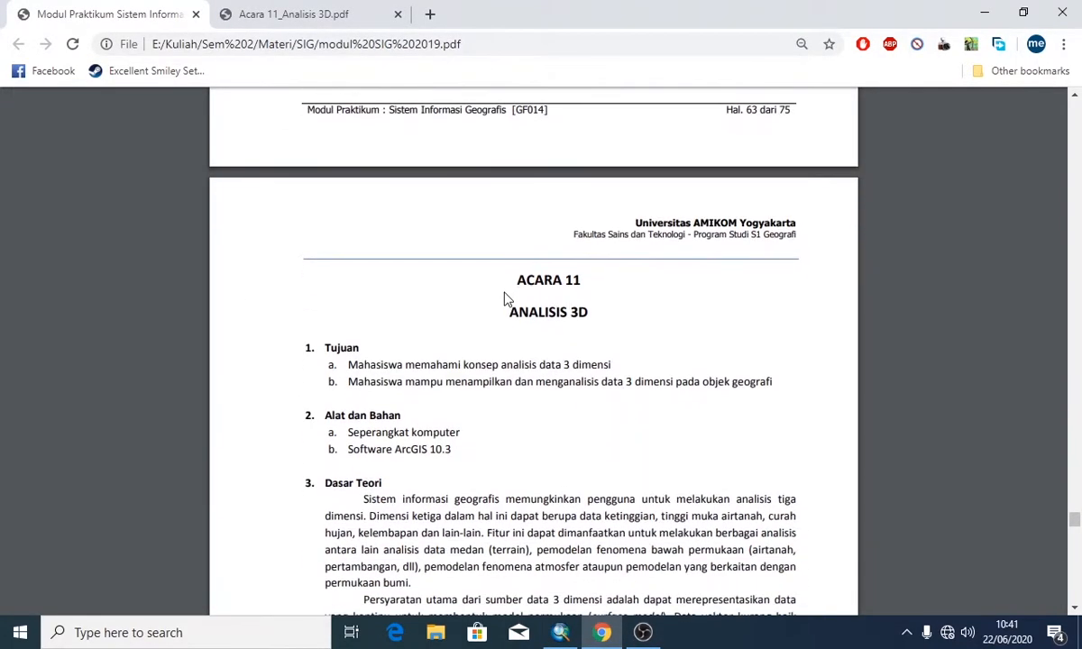
{"action": "left_click_drag", "start_coordinate": [509, 313], "coordinate": [604, 315]}
{"action": "scroll", "coordinate": [371, 263], "scroll_direction": "down", "scroll_amount": 3}
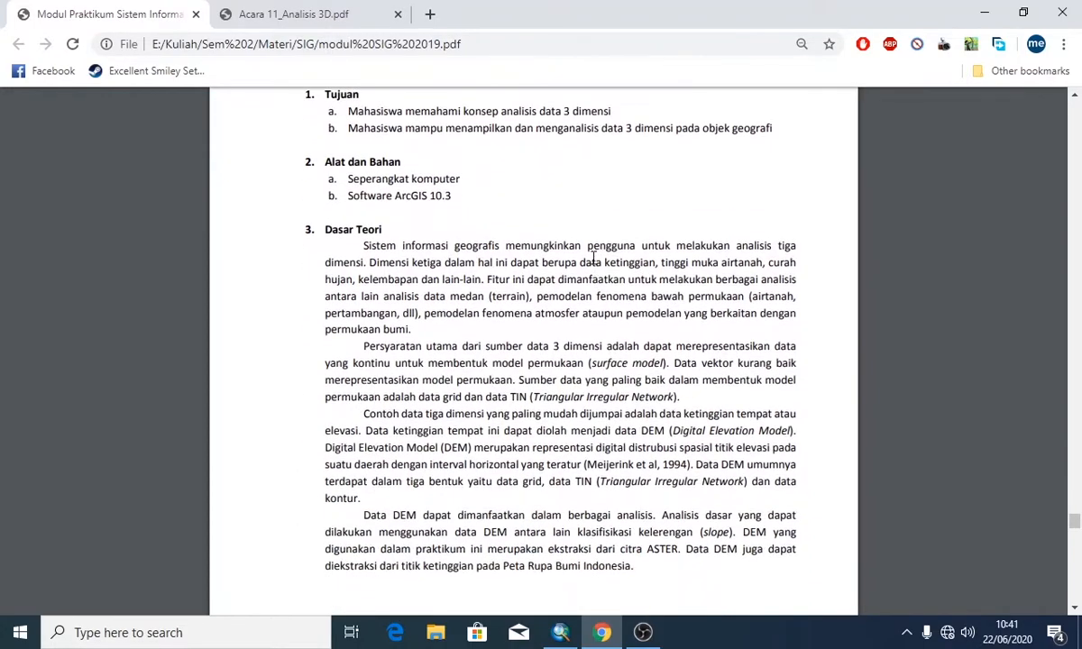
{"action": "scroll", "coordinate": [371, 263], "scroll_direction": "down", "scroll_amount": 1}
{"action": "left_click_drag", "start_coordinate": [364, 161], "coordinate": [683, 501]}
{"action": "left_click", "coordinate": [663, 271]}
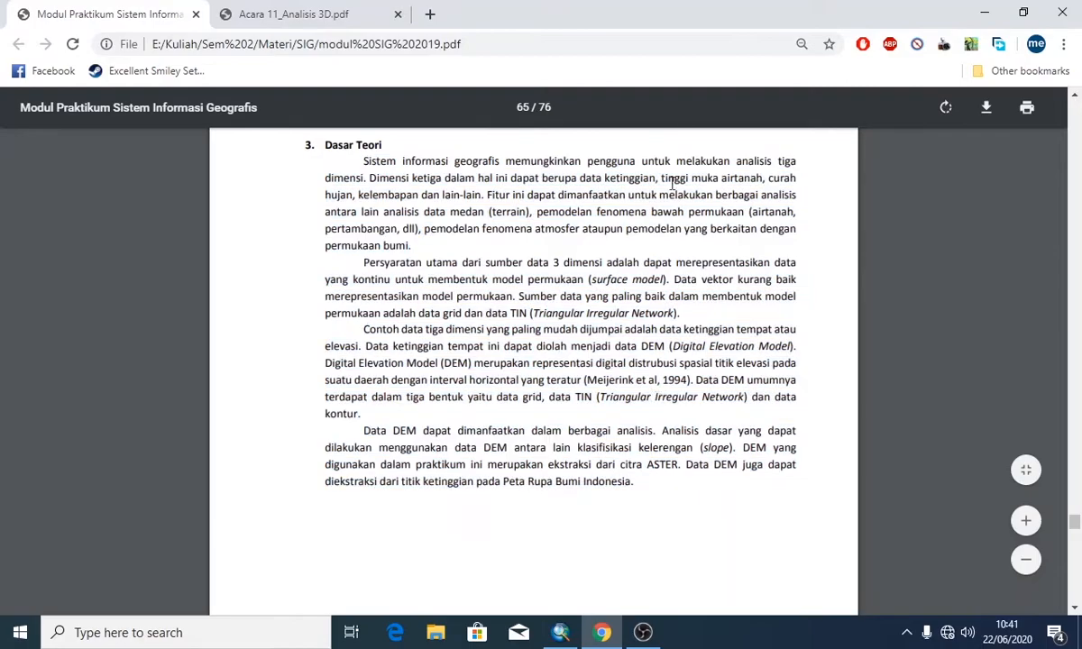
- Switch back to ArcMap and make sure the 3D Analyst extension is enabled in the extensions list
{"action": "left_click_drag", "start_coordinate": [873, 18], "coordinate": [0, 220]}
{"action": "left_click", "coordinate": [794, 172]}
{"action": "key", "text": "super+Up"}
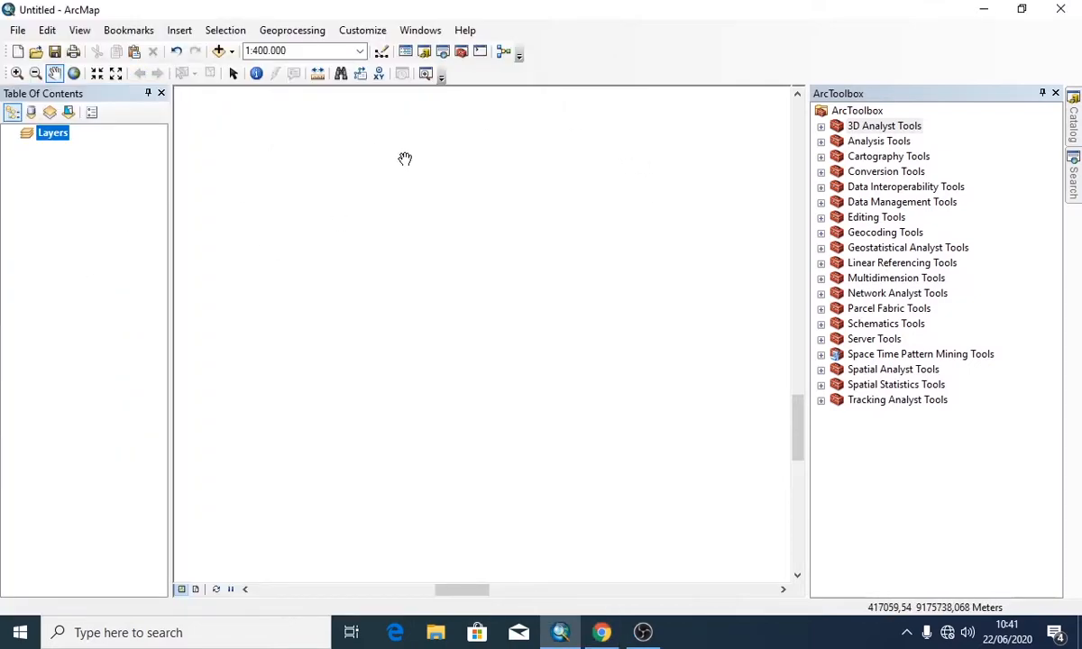
{"action": "left_click", "coordinate": [370, 34]}
{"action": "left_click", "coordinate": [372, 67]}
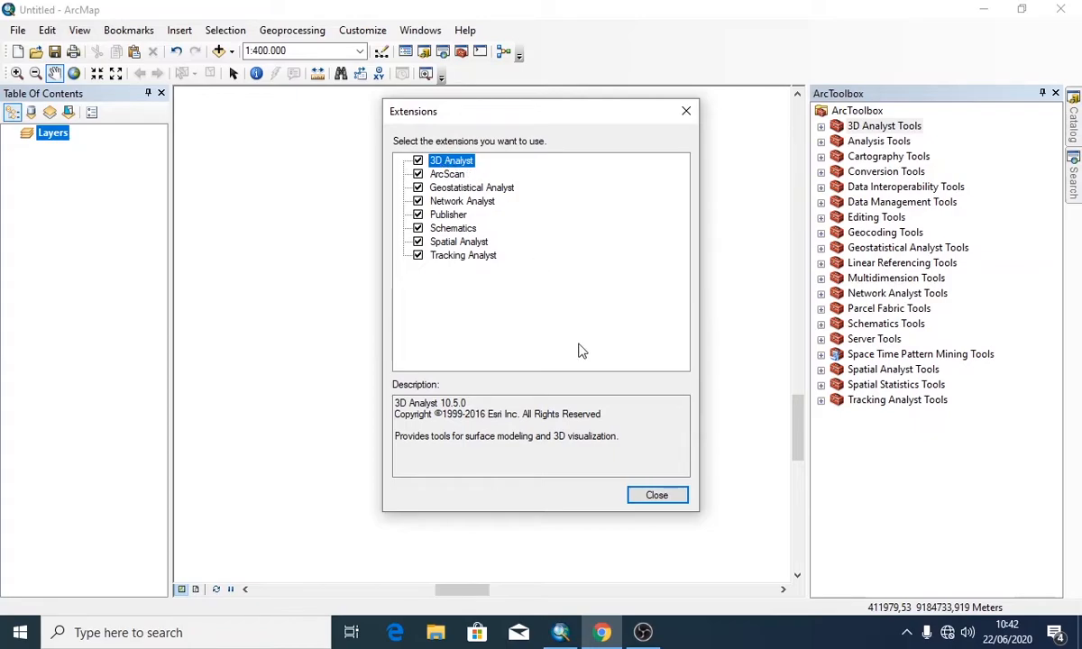
{"action": "left_click", "coordinate": [417, 160]}
{"action": "left_click", "coordinate": [654, 496]}
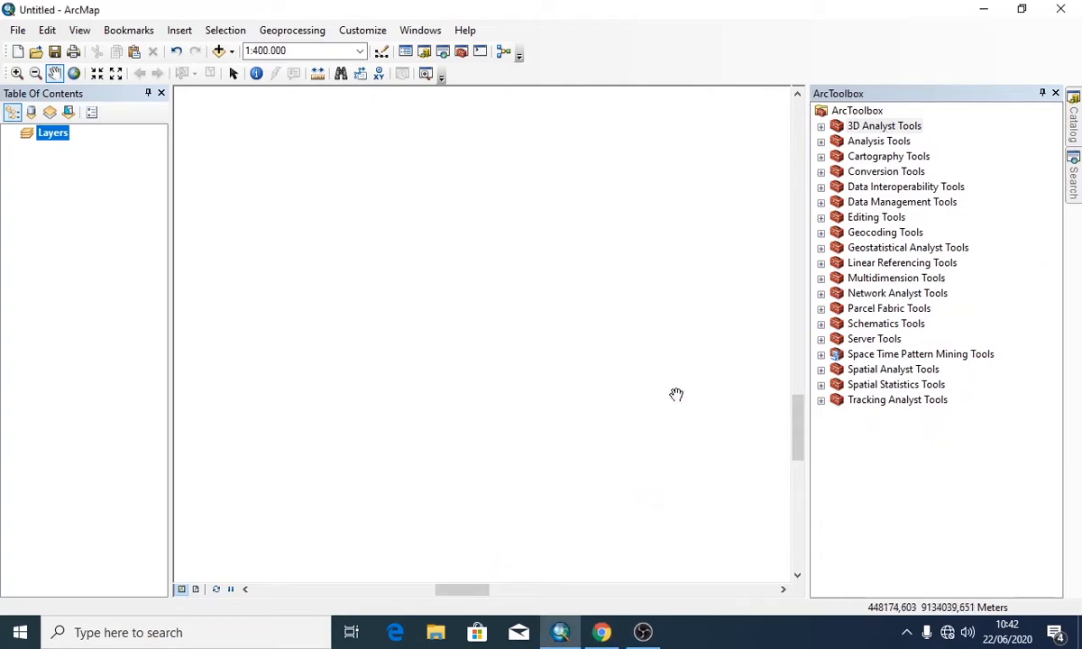
- Add the demkulonprogo raster from the dem_KulonProgo folder to the map and show it at 1:400.000
{"action": "left_click", "coordinate": [219, 51]}
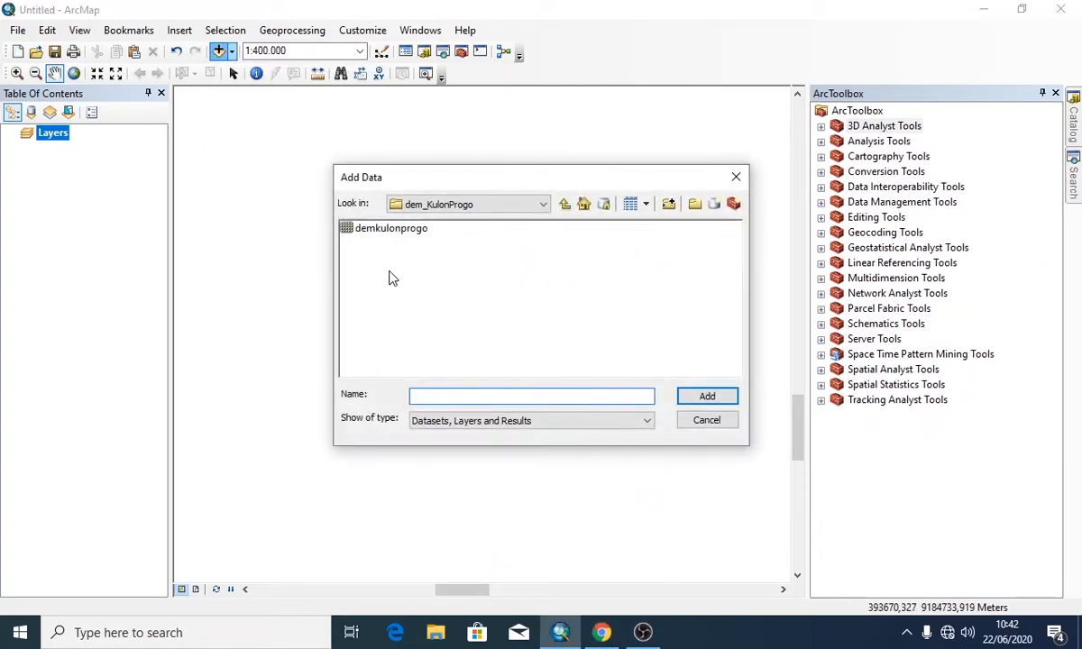
{"action": "left_click", "coordinate": [361, 237]}
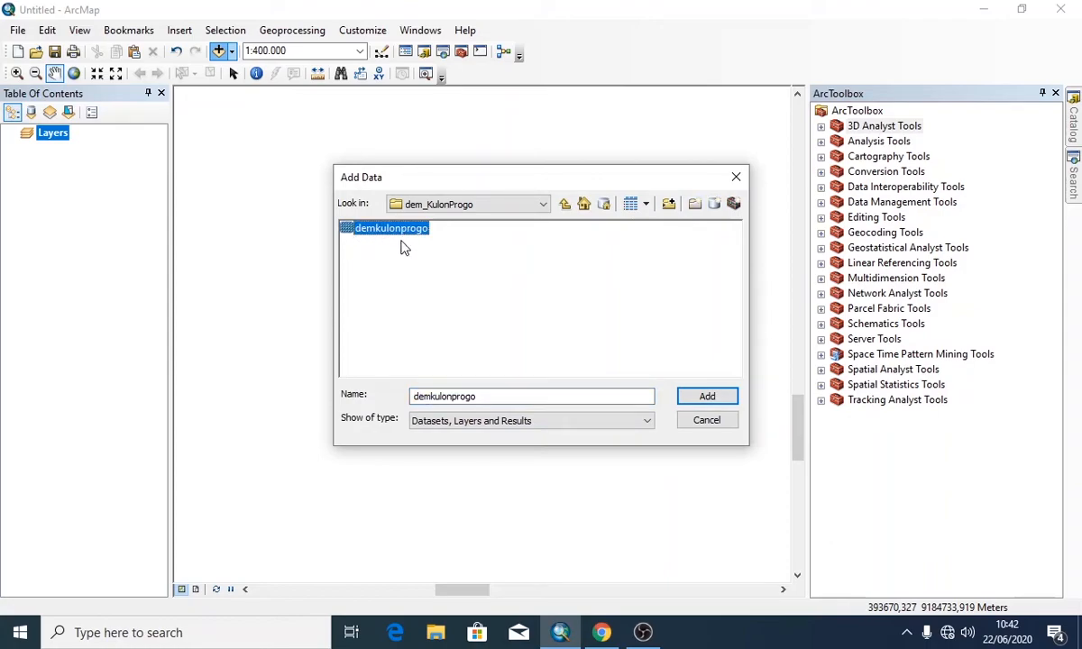
{"action": "left_click", "coordinate": [701, 396]}
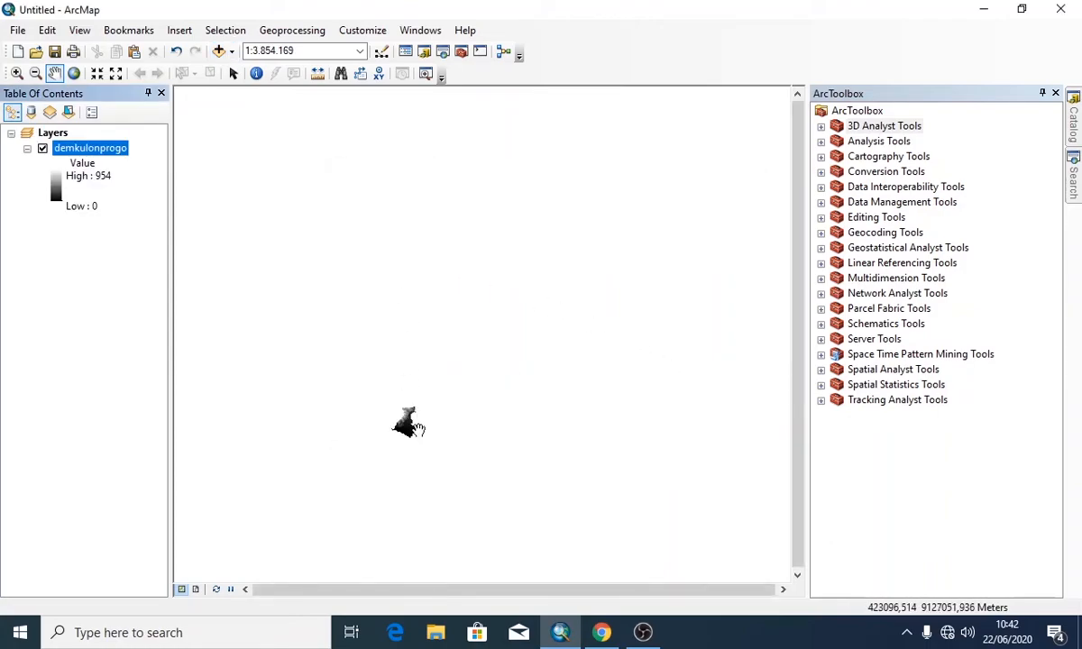
{"action": "scroll", "coordinate": [502, 350], "scroll_direction": "up", "scroll_amount": 5}
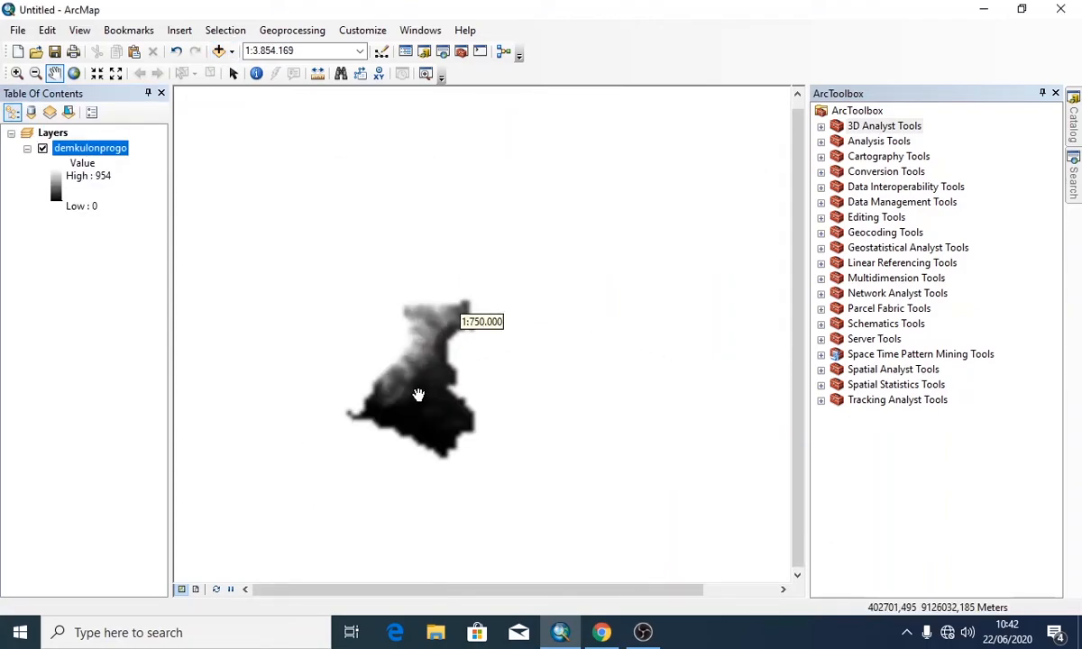
{"action": "scroll", "coordinate": [457, 375], "scroll_direction": "up", "scroll_amount": 3}
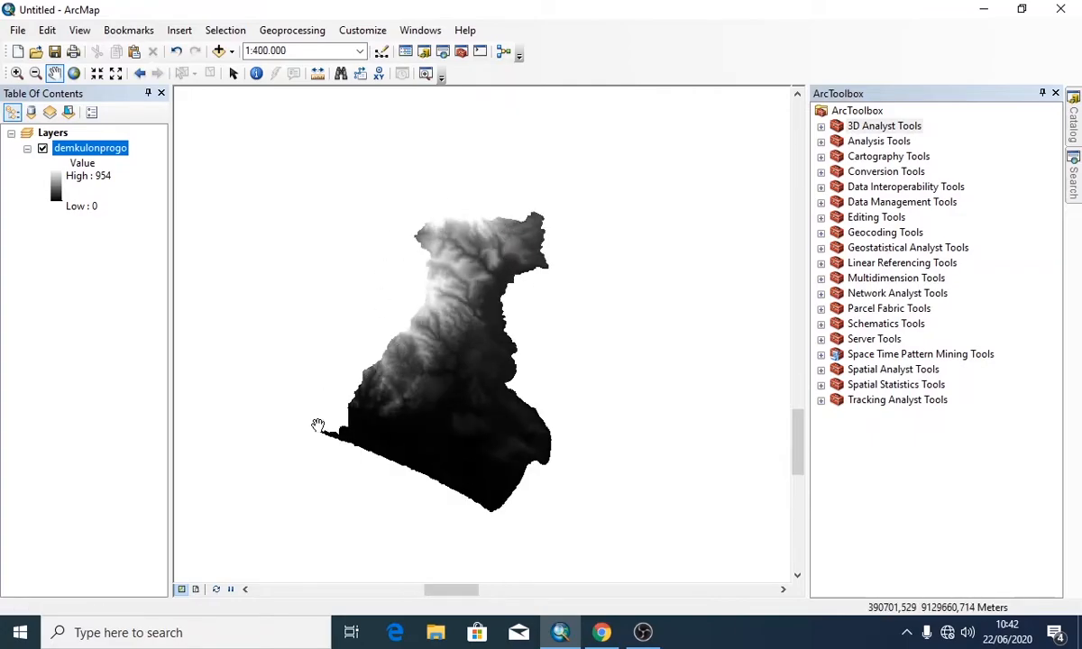
{"action": "left_click_drag", "start_coordinate": [469, 290], "coordinate": [470, 280]}
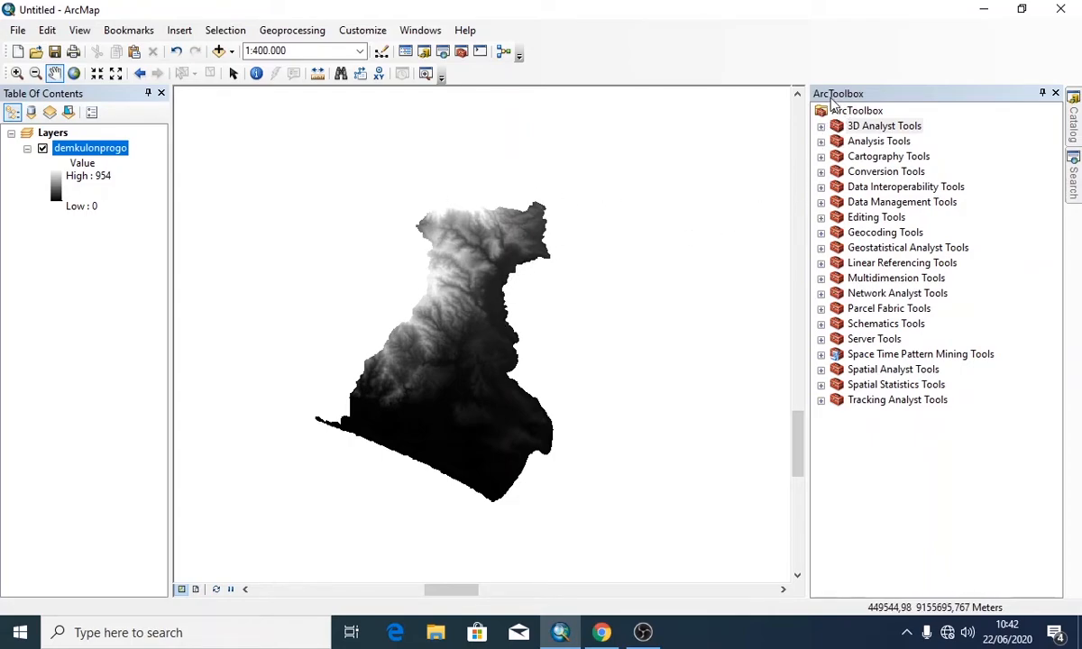
- Start the Slope tool from the 3D Analyst raster surface tools with demkulonprogo as the input raster
{"action": "double_click", "coordinate": [855, 126]}
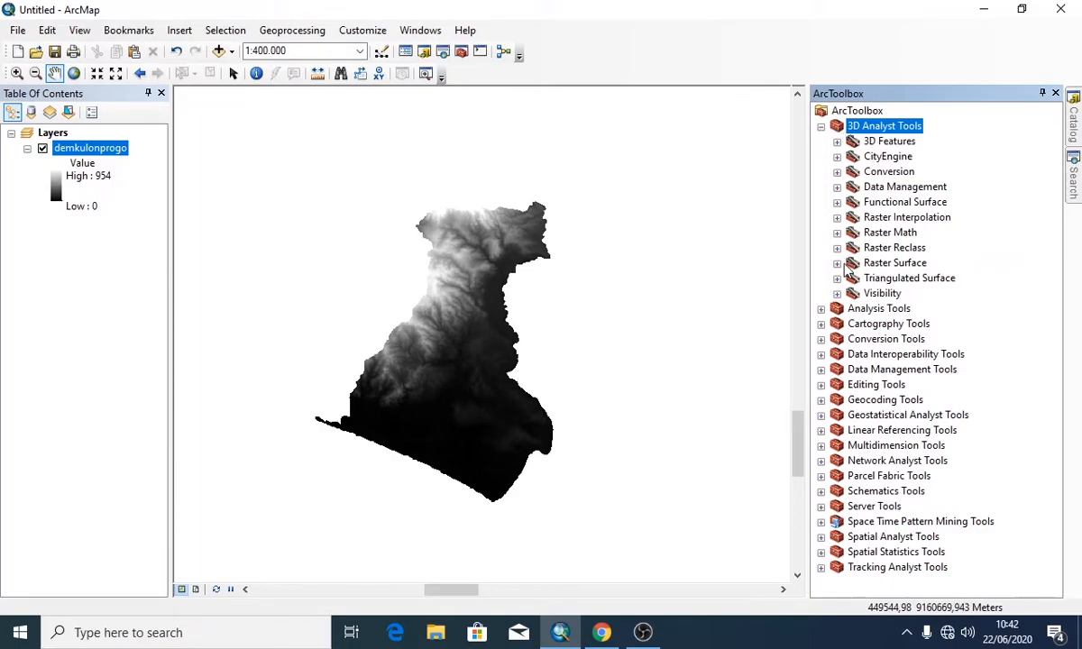
{"action": "left_click", "coordinate": [838, 263]}
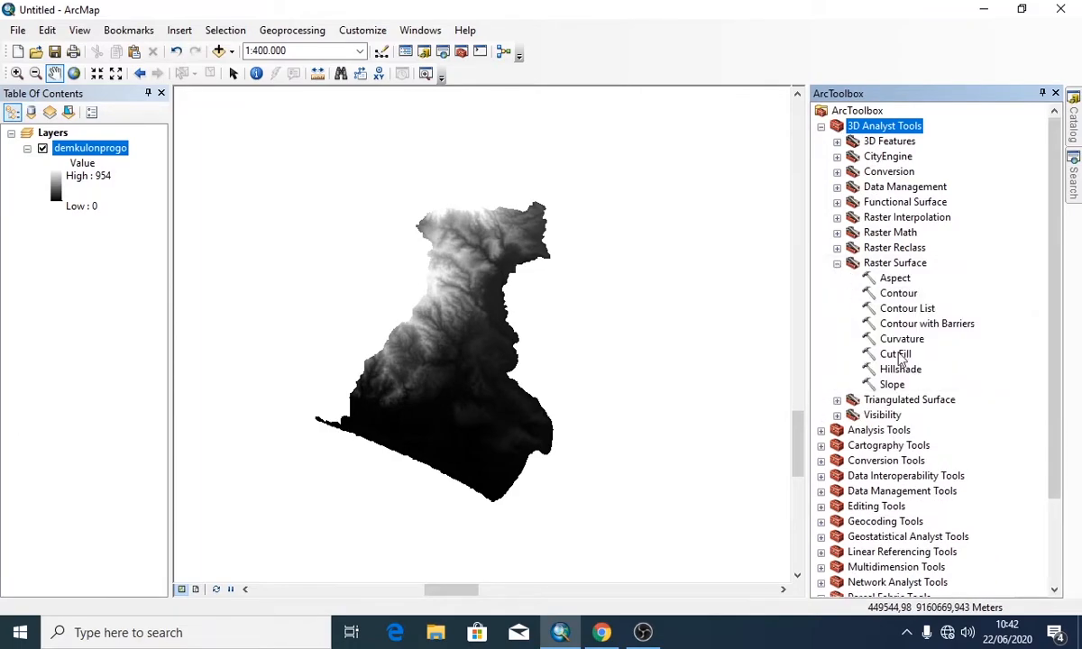
{"action": "double_click", "coordinate": [896, 386]}
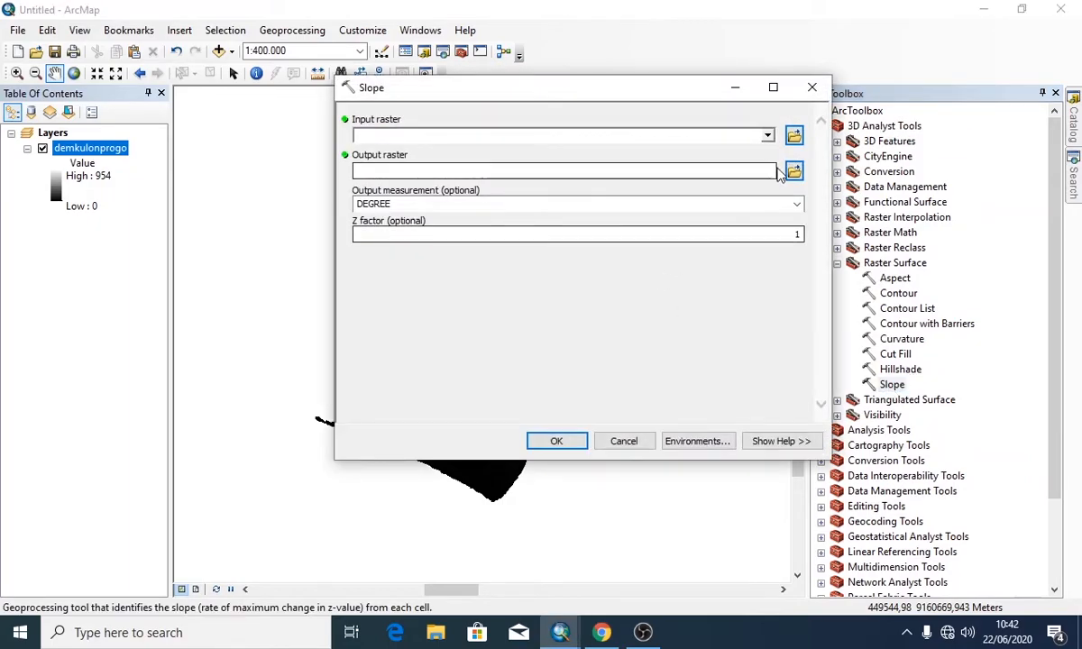
{"action": "left_click", "coordinate": [768, 135]}
{"action": "left_click", "coordinate": [442, 152]}
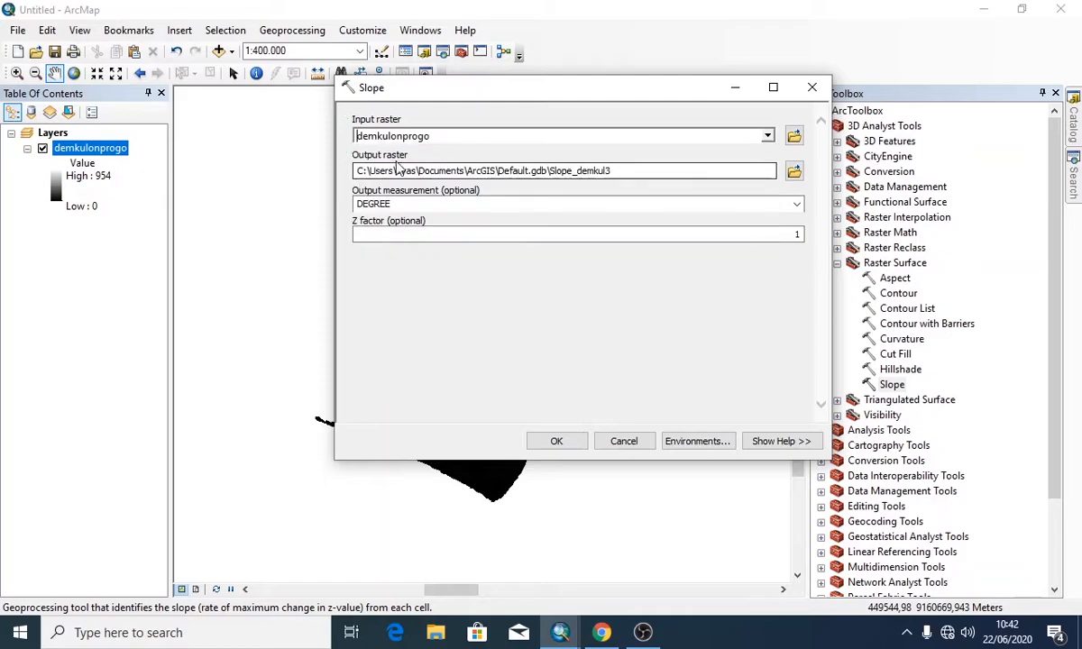
{"action": "left_click_drag", "start_coordinate": [430, 171], "coordinate": [315, 168]}
{"action": "left_click", "coordinate": [433, 171]}
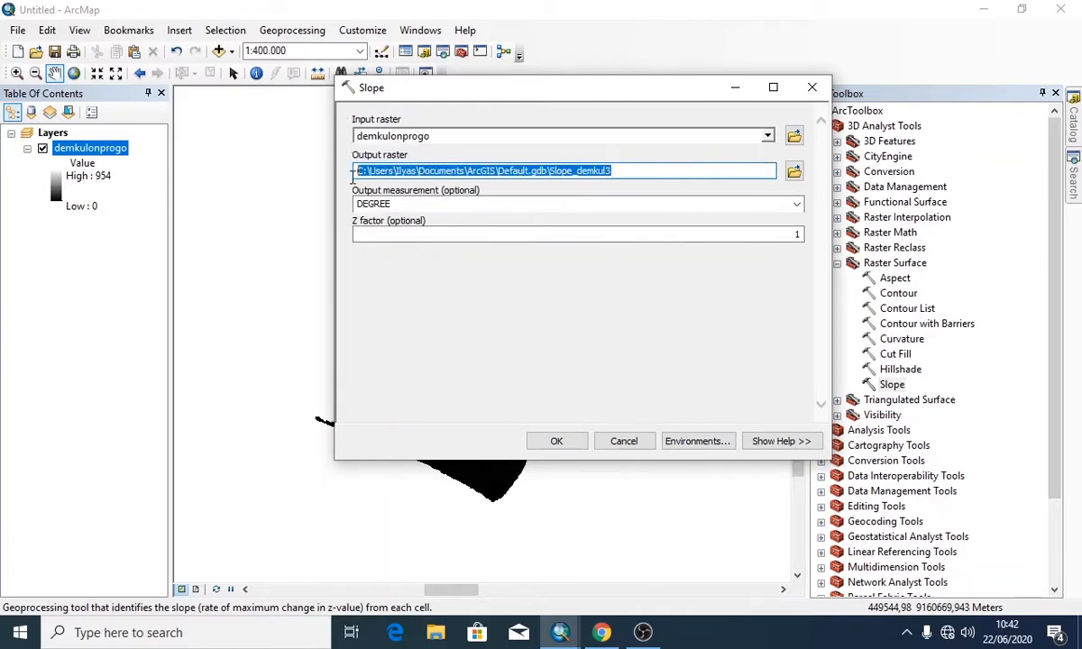
{"action": "left_click_drag", "start_coordinate": [474, 170], "coordinate": [634, 171]}
{"action": "left_click", "coordinate": [634, 171]}
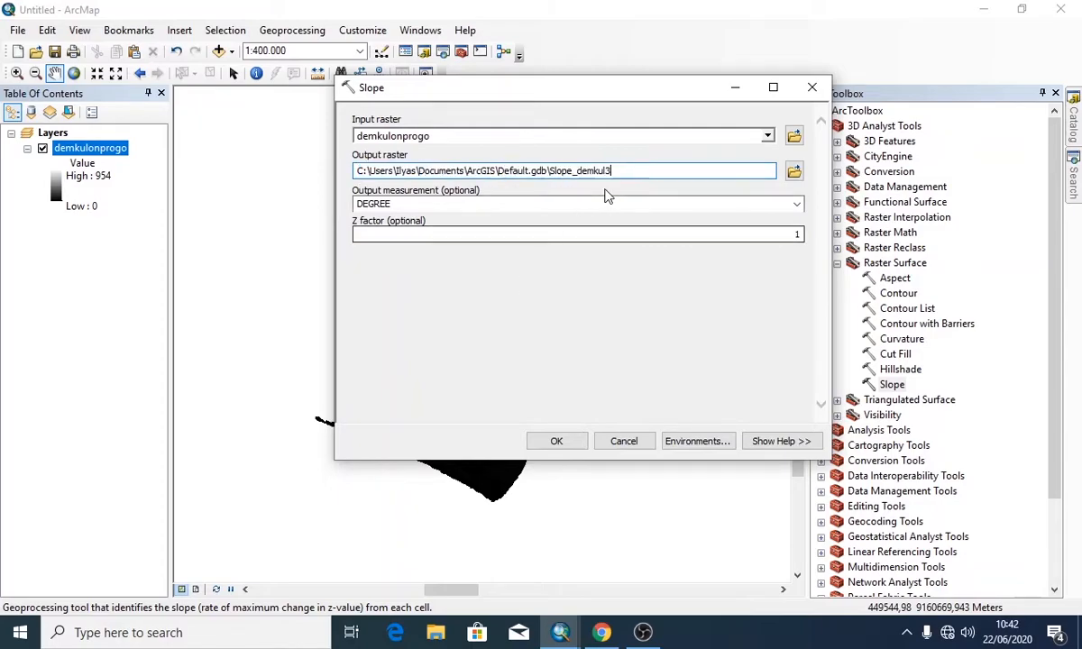
{"action": "left_click_drag", "start_coordinate": [467, 170], "coordinate": [610, 168]}
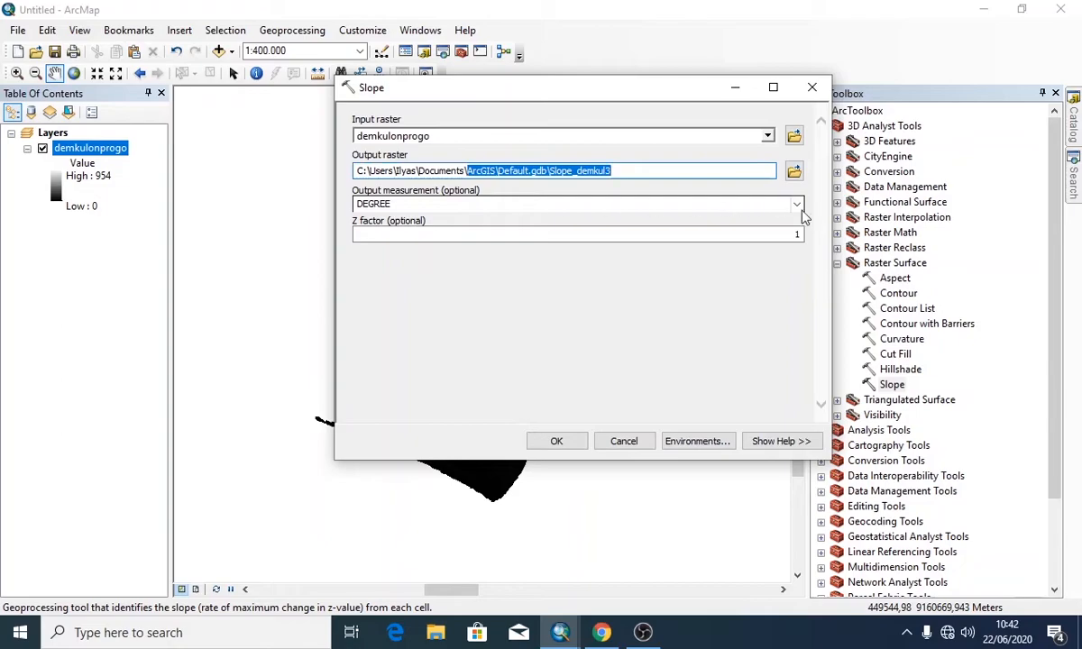
- Set the slope output measurement to PERCENT_RISE and run the Slope tool
{"action": "left_click", "coordinate": [387, 204]}
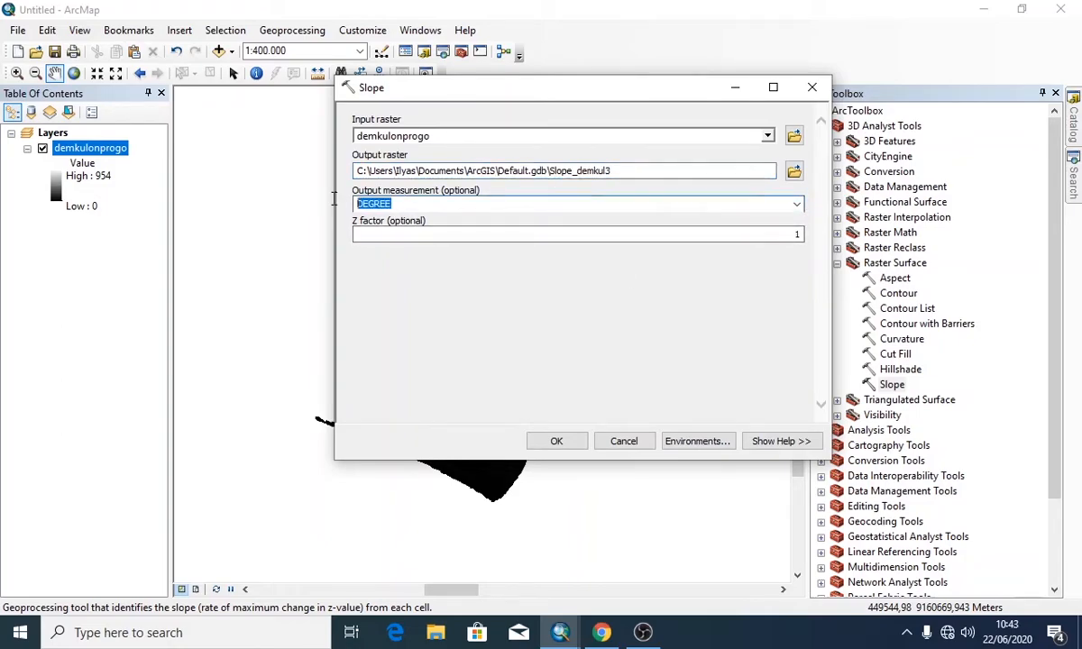
{"action": "left_click", "coordinate": [797, 206]}
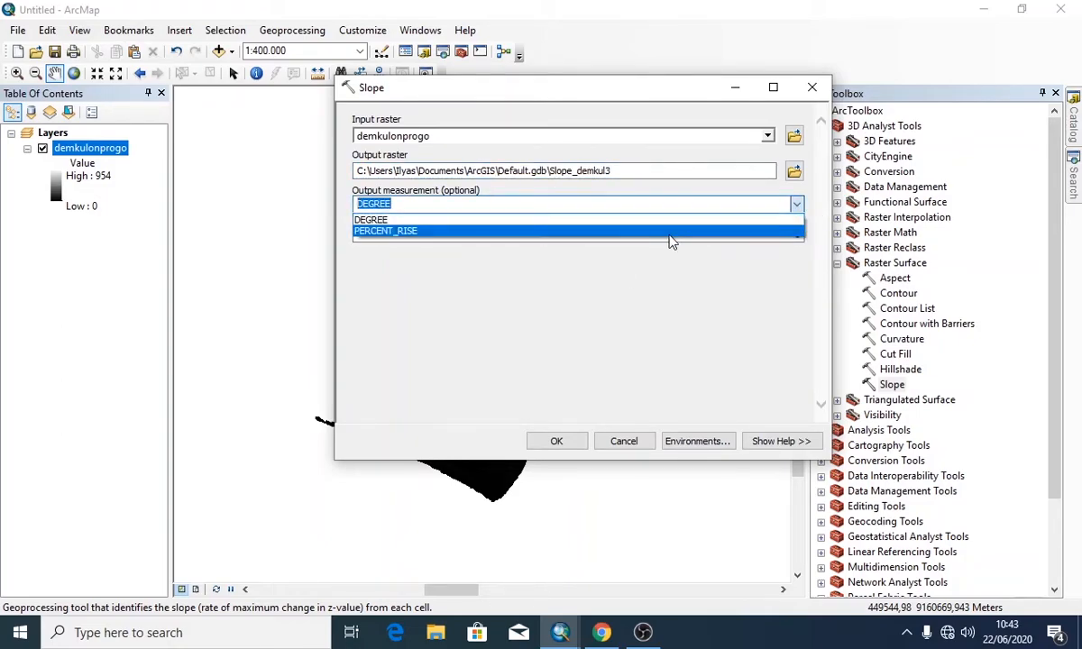
{"action": "left_click", "coordinate": [670, 233]}
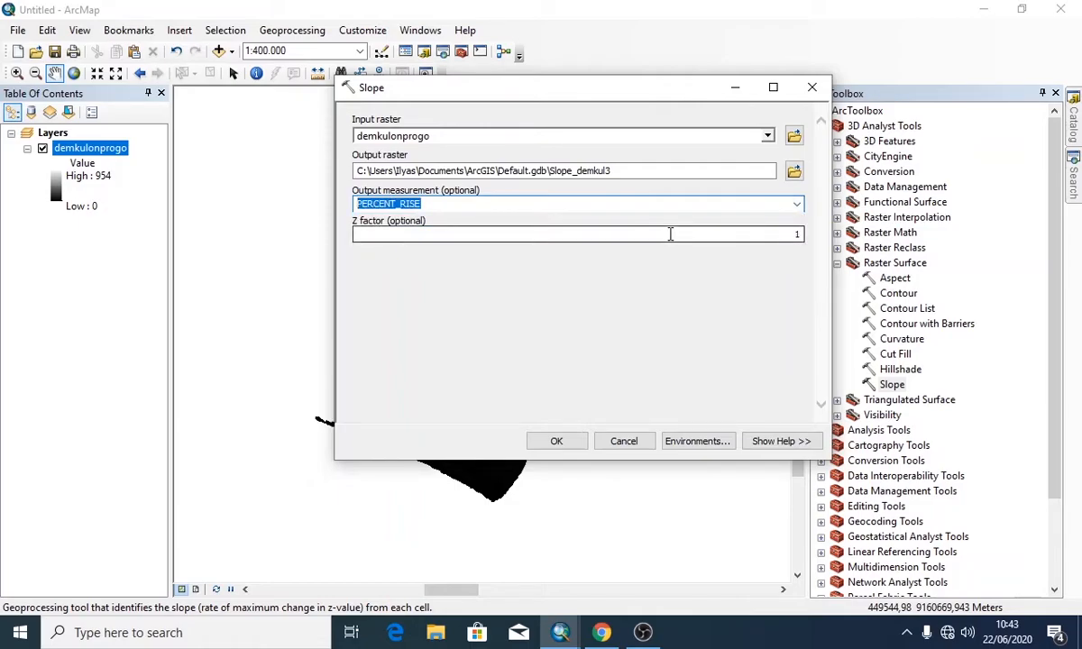
{"action": "left_click", "coordinate": [558, 443]}
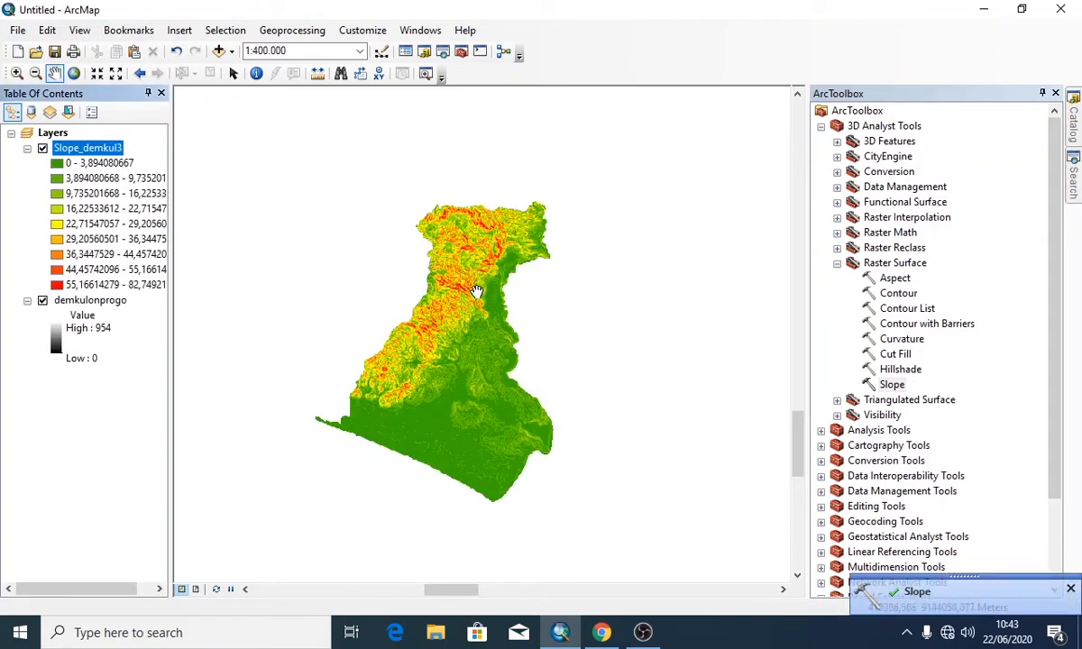
- Examine the slope raster on the map together with the class ranges in its legend
{"action": "scroll", "coordinate": [451, 289], "scroll_direction": "up", "scroll_amount": 1}
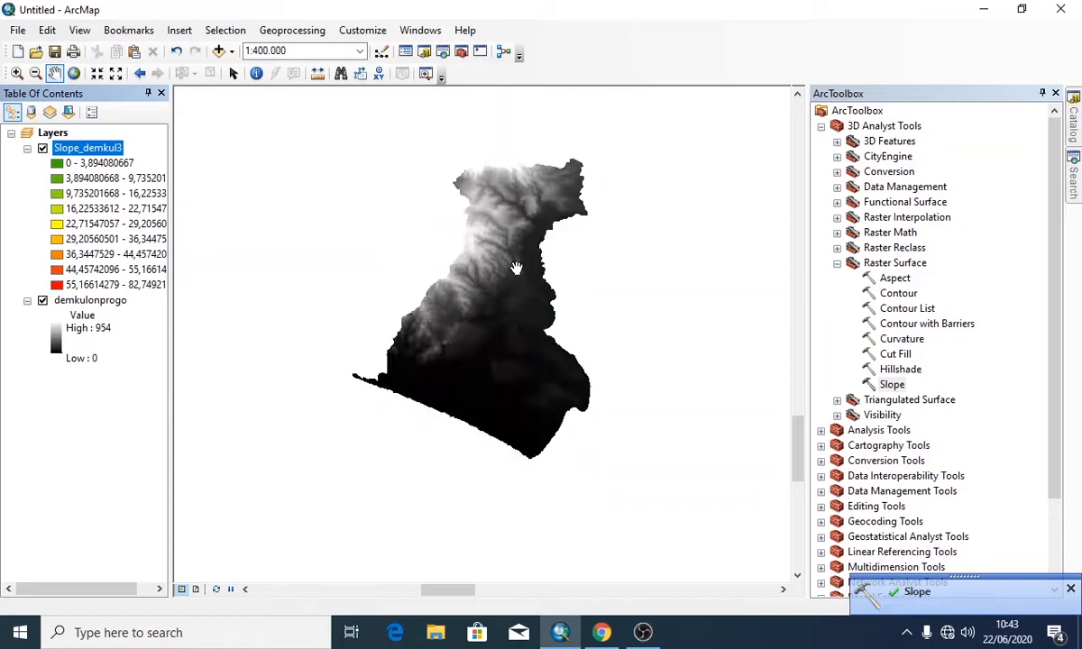
{"action": "left_click", "coordinate": [99, 164]}
{"action": "left_click", "coordinate": [114, 179]}
{"action": "left_click_drag", "start_coordinate": [120, 197], "coordinate": [97, 164]}
{"action": "left_click_drag", "start_coordinate": [603, 305], "coordinate": [566, 260]}
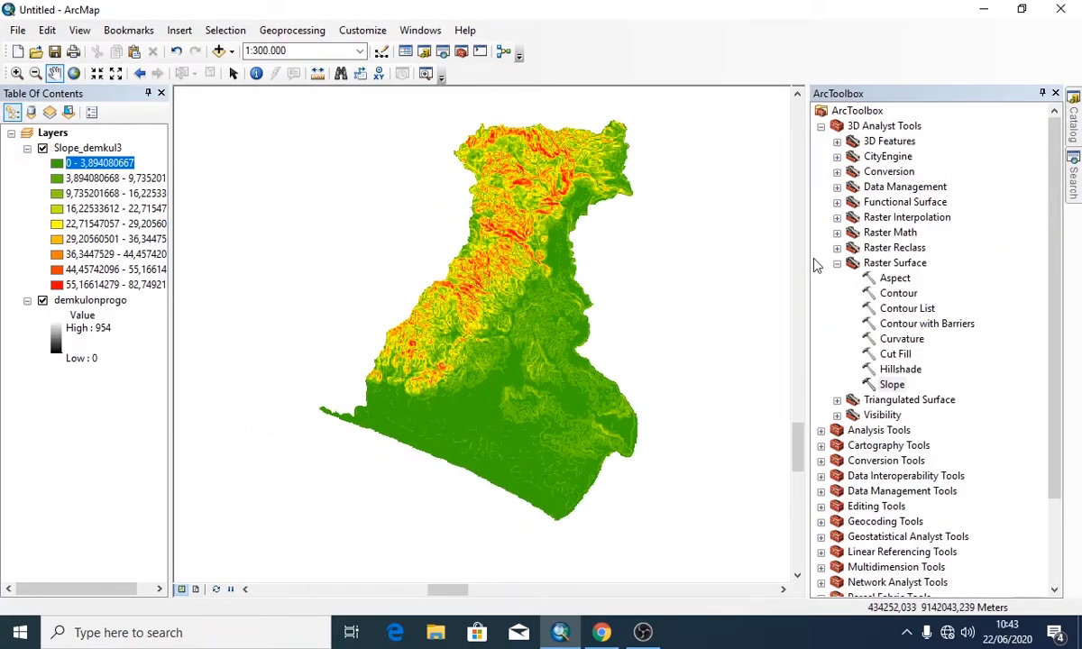
- Start the 3D Analyst Reclassify tool with Slope_demkul3 as the input raster and VALUE as the reclass field
{"action": "left_click", "coordinate": [836, 251]}
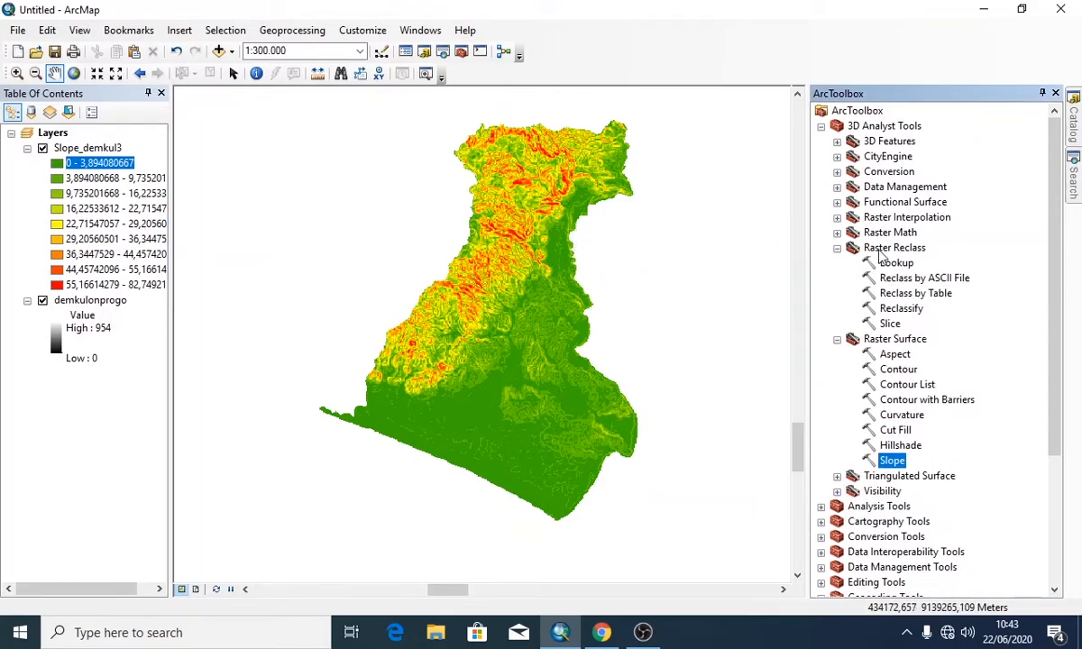
{"action": "left_click", "coordinate": [889, 250]}
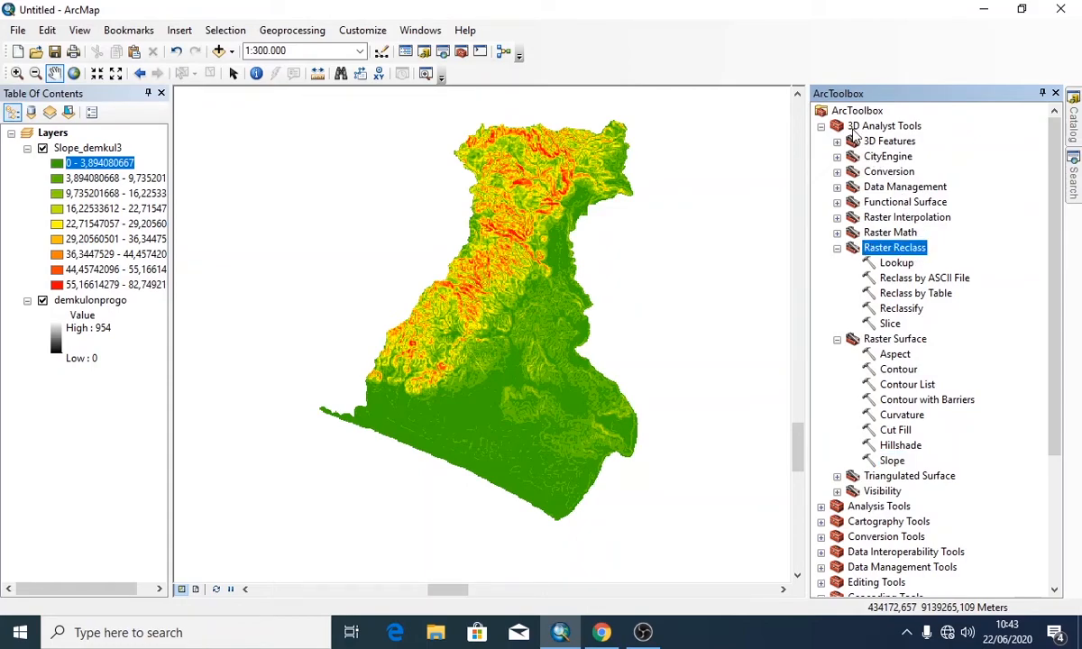
{"action": "left_click", "coordinate": [866, 131]}
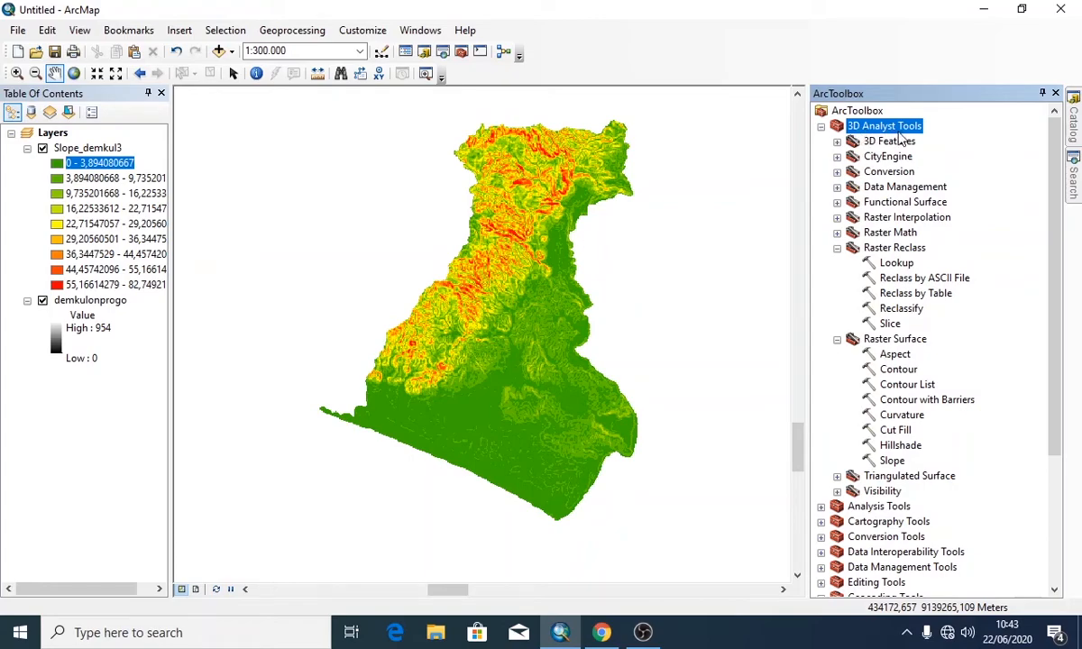
{"action": "left_click", "coordinate": [902, 250]}
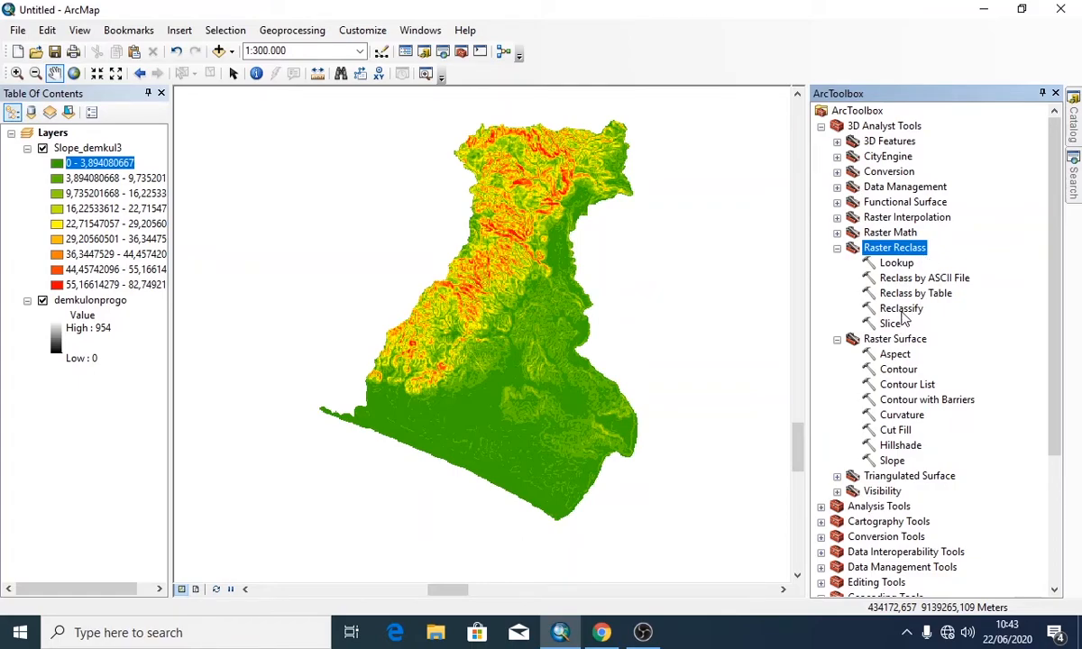
{"action": "double_click", "coordinate": [900, 312]}
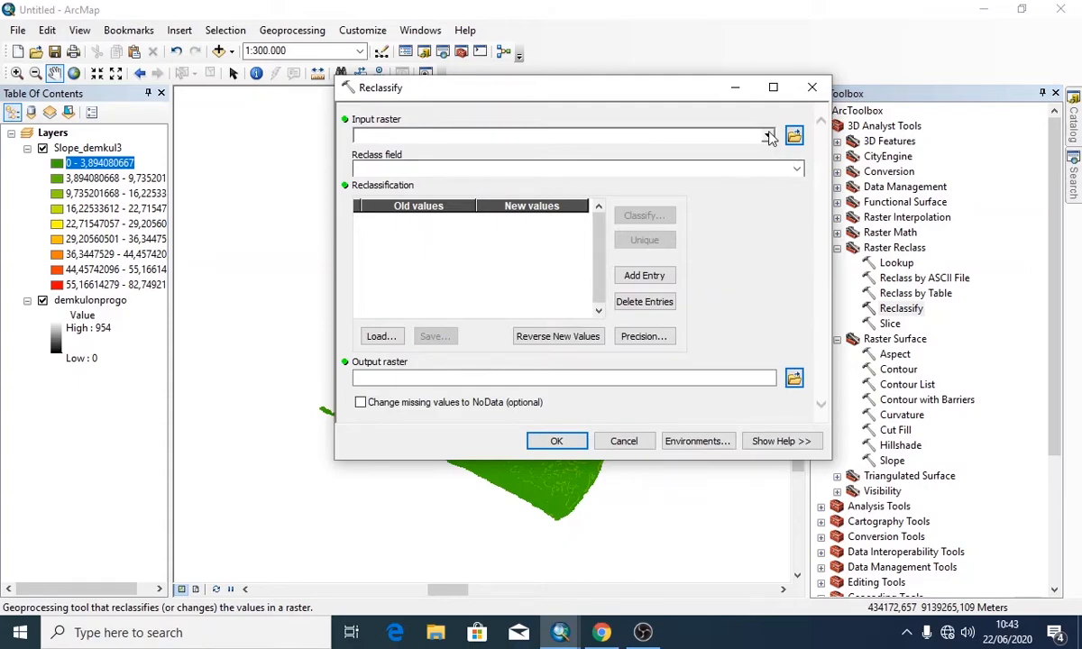
{"action": "left_click", "coordinate": [768, 137]}
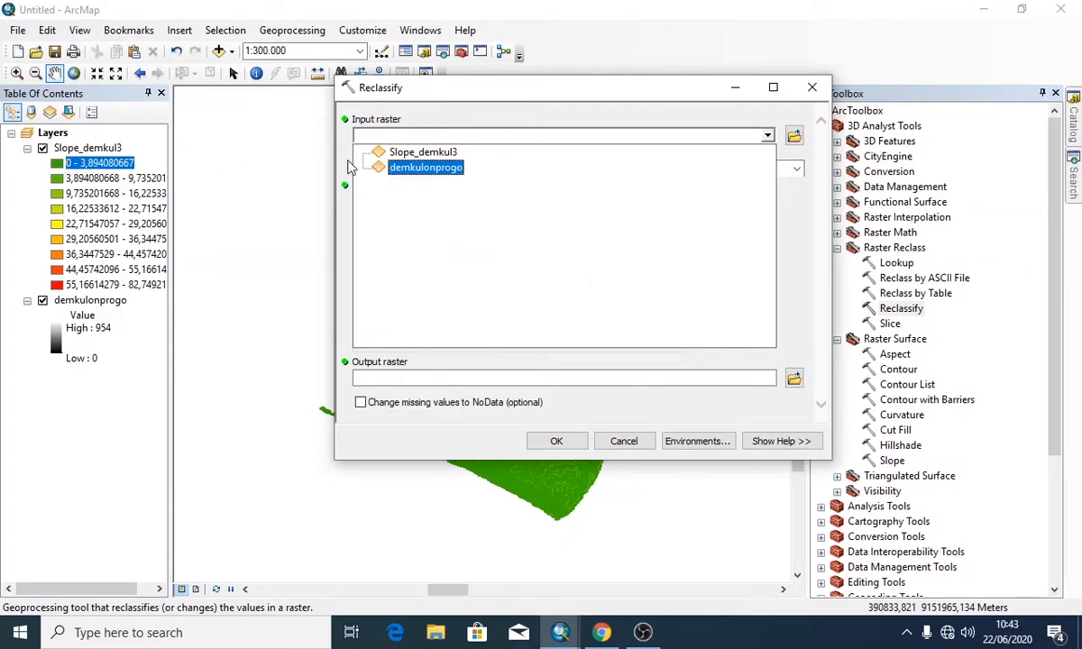
{"action": "left_click", "coordinate": [428, 156]}
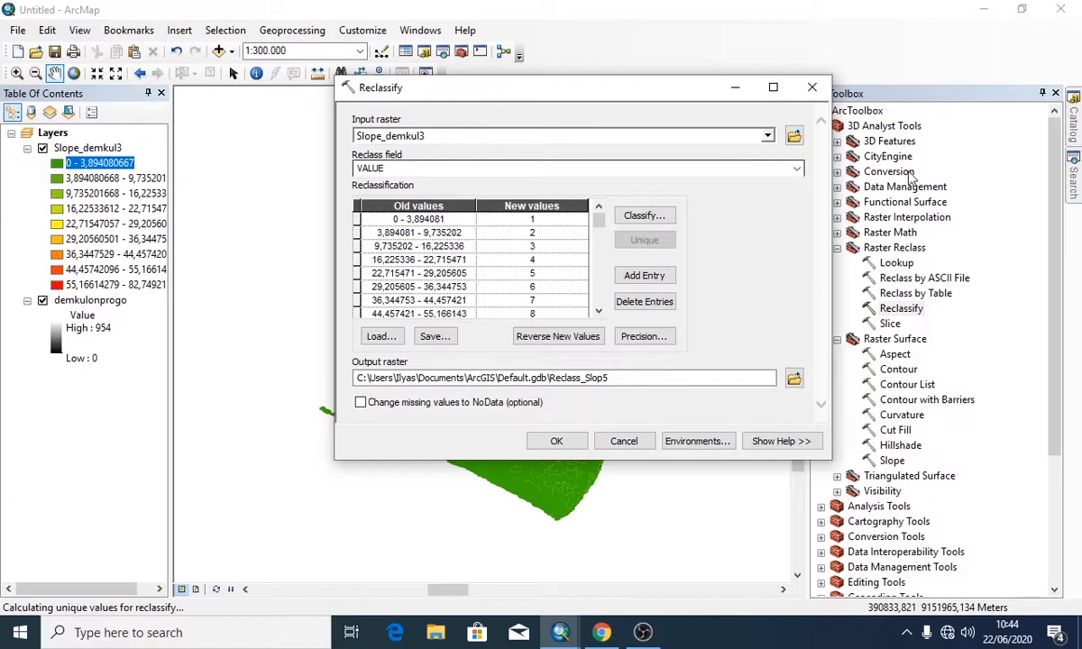
{"action": "left_click", "coordinate": [798, 170]}
{"action": "left_click", "coordinate": [799, 174]}
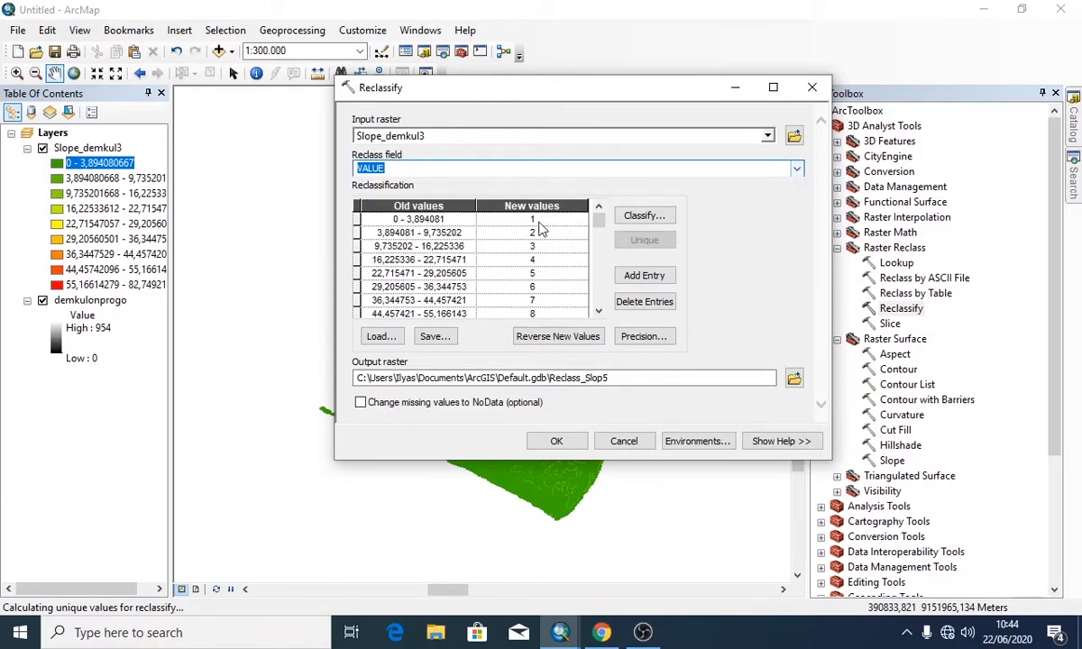
- Examine the old value ranges and their new class values in the reclassification table
{"action": "left_click", "coordinate": [599, 311]}
{"action": "left_click", "coordinate": [599, 311]}
{"action": "left_click", "coordinate": [599, 312]}
{"action": "left_click", "coordinate": [599, 209]}
{"action": "left_click", "coordinate": [598, 209]}
{"action": "left_click", "coordinate": [599, 208]}
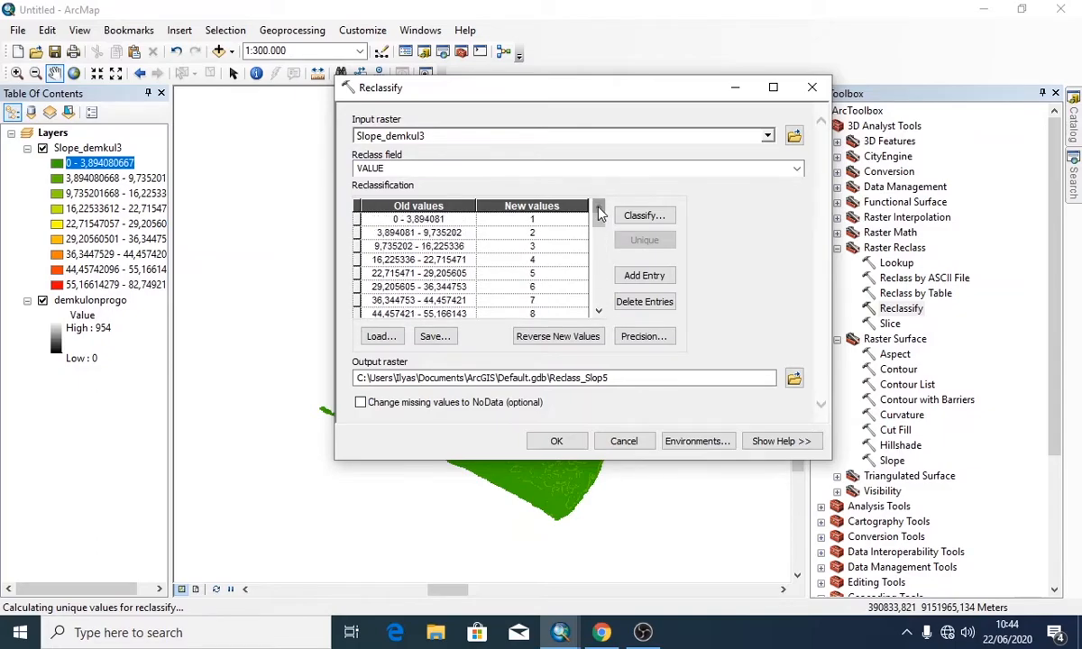
{"action": "left_click", "coordinate": [423, 219]}
{"action": "double_click", "coordinate": [424, 219]}
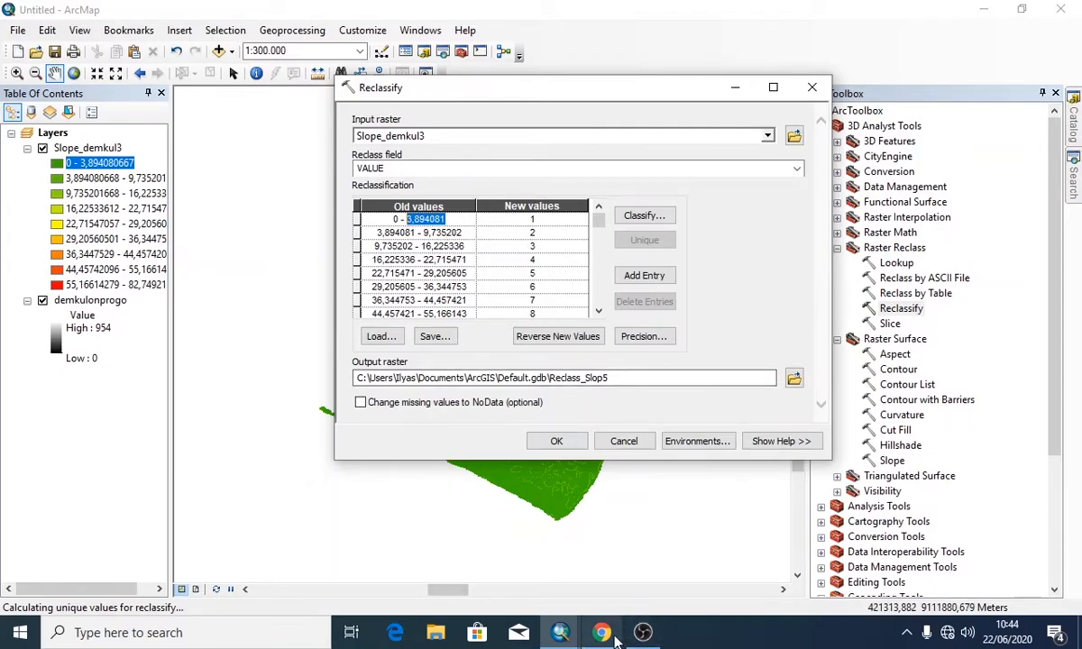
- Switch to the practicum module PDF in Chrome and read the percent slope class criteria table
{"action": "left_click", "coordinate": [596, 602]}
{"action": "scroll", "coordinate": [388, 391], "scroll_direction": "down", "scroll_amount": 15}
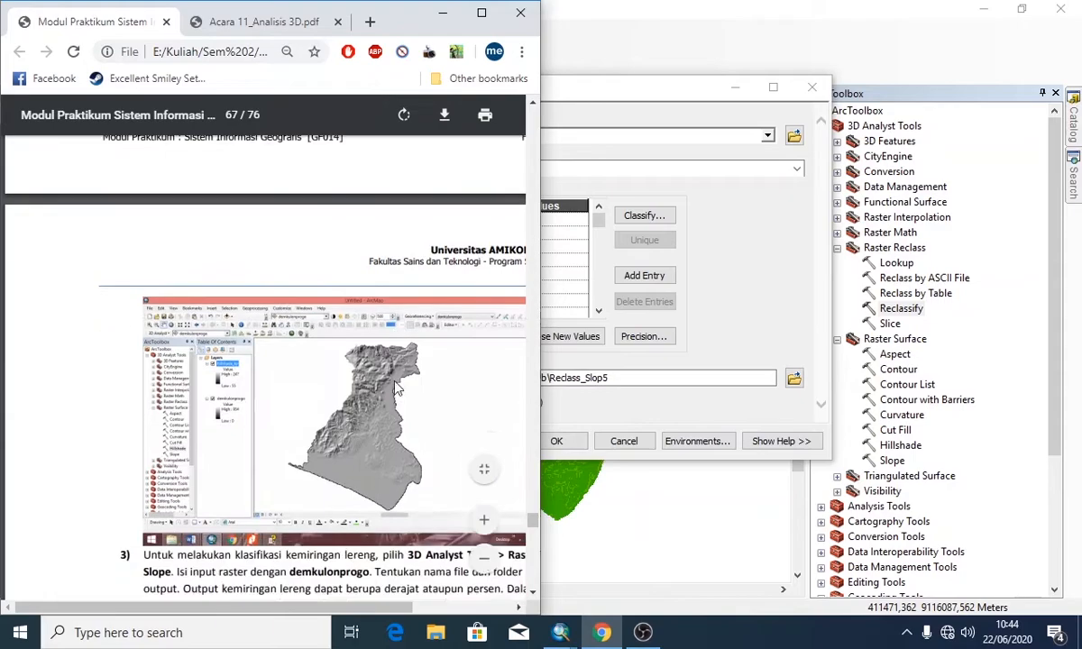
{"action": "scroll", "coordinate": [396, 388], "scroll_direction": "down", "scroll_amount": 3}
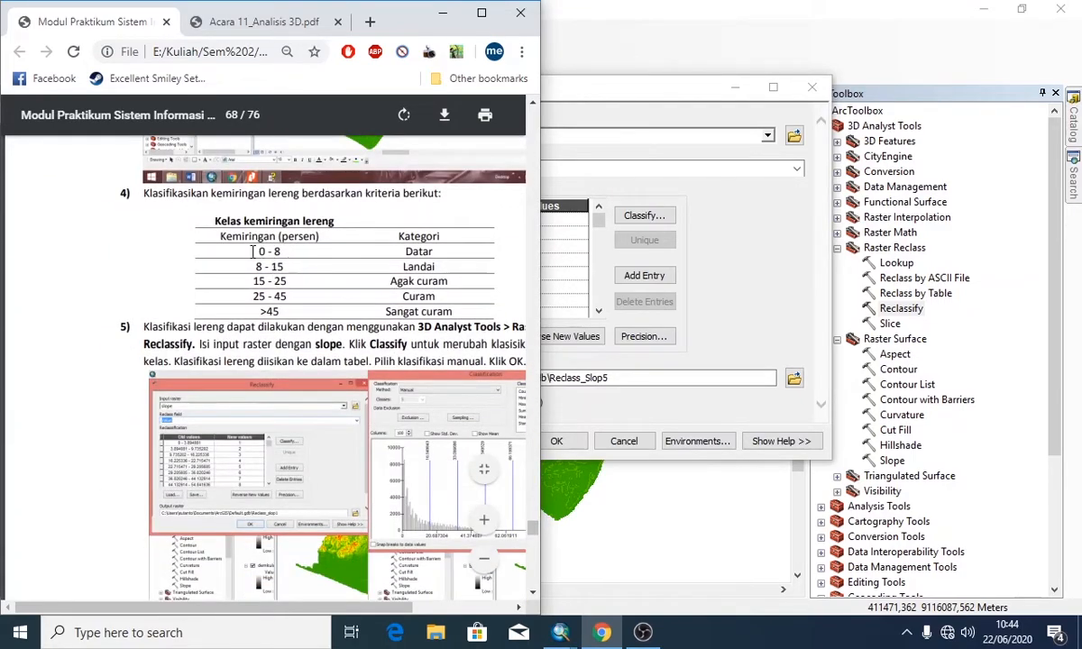
{"action": "left_click_drag", "start_coordinate": [216, 229], "coordinate": [379, 284]}
{"action": "left_click", "coordinate": [310, 273]}
{"action": "left_click_drag", "start_coordinate": [233, 236], "coordinate": [462, 311]}
{"action": "left_click", "coordinate": [330, 261]}
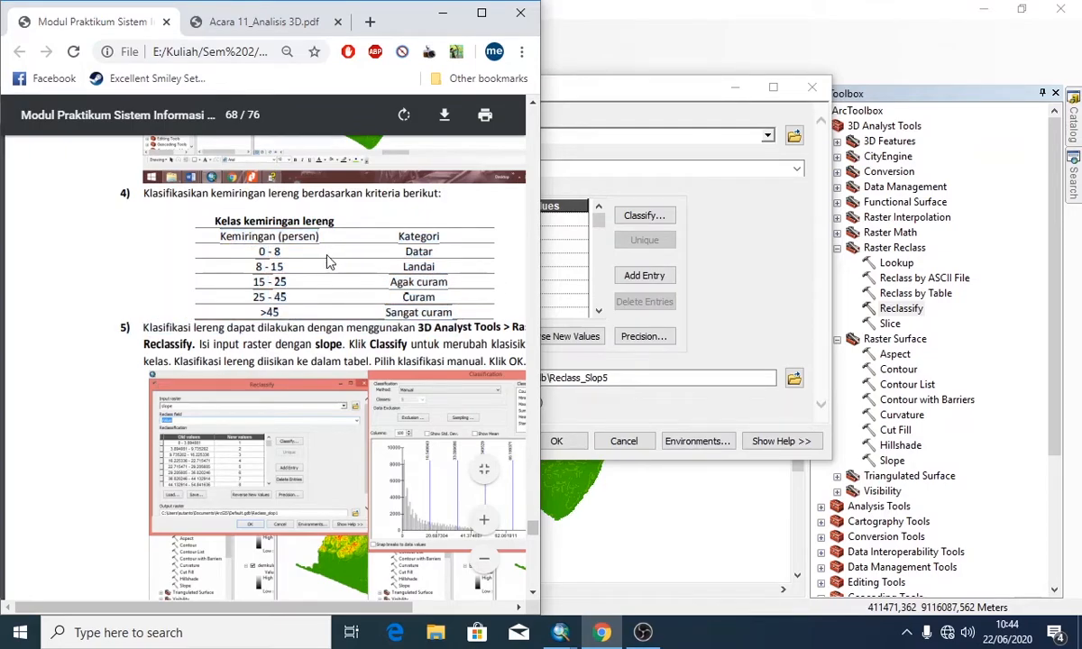
{"action": "left_click_drag", "start_coordinate": [262, 250], "coordinate": [299, 270]}
{"action": "left_click", "coordinate": [296, 271]}
{"action": "left_click", "coordinate": [299, 270]}
- Back in the ArcMap Reclassify dialog, set the first two old value ranges to 0 - 8 and 8 - 15
{"action": "left_click", "coordinate": [663, 190]}
{"action": "left_click", "coordinate": [424, 219]}
{"action": "left_click_drag", "start_coordinate": [445, 219], "coordinate": [405, 220]}
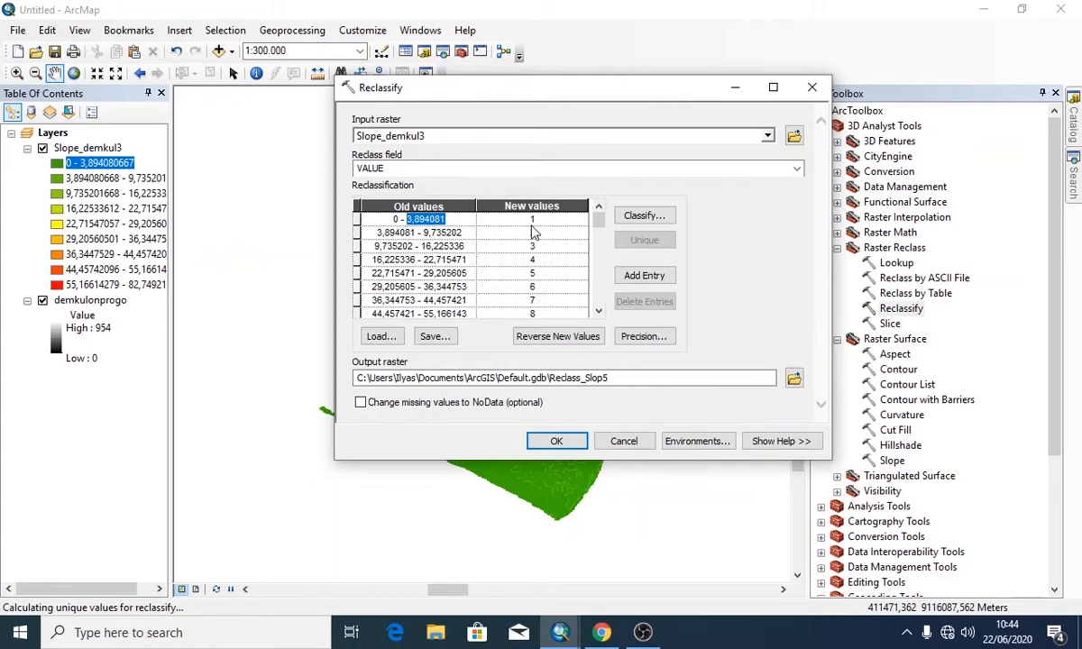
{"action": "type", "text": "8"}
{"action": "left_click_drag", "start_coordinate": [375, 233], "coordinate": [407, 233]}
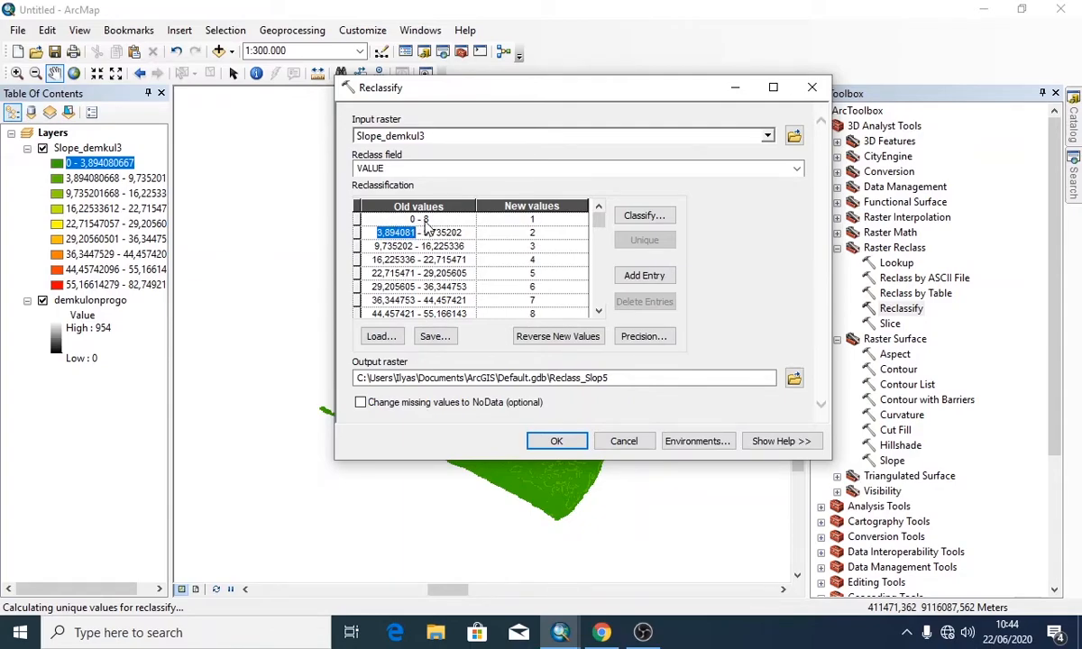
{"action": "type", "text": "8"}
{"action": "left_click_drag", "start_coordinate": [411, 235], "coordinate": [461, 232]}
{"action": "type", "text": "15"}
- Set the old value ranges of classes 3 and 4 to 15 - 25 and 25 - 45
{"action": "left_click", "coordinate": [373, 243]}
{"action": "left_click_drag", "start_coordinate": [365, 245], "coordinate": [493, 260]}
{"action": "type", "text": "15 - 25"}
{"action": "left_click", "coordinate": [412, 260]}
{"action": "type", "text": "25 - 45"}
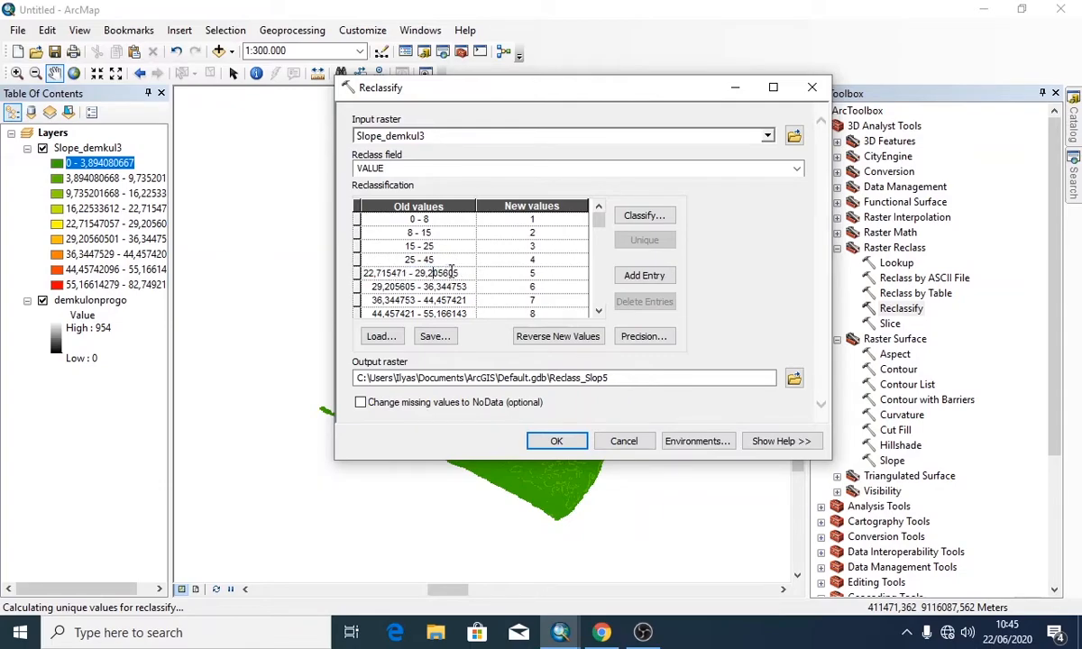
- Delete the reclassification entries with new values 5 through 8
{"action": "left_click", "coordinate": [600, 304]}
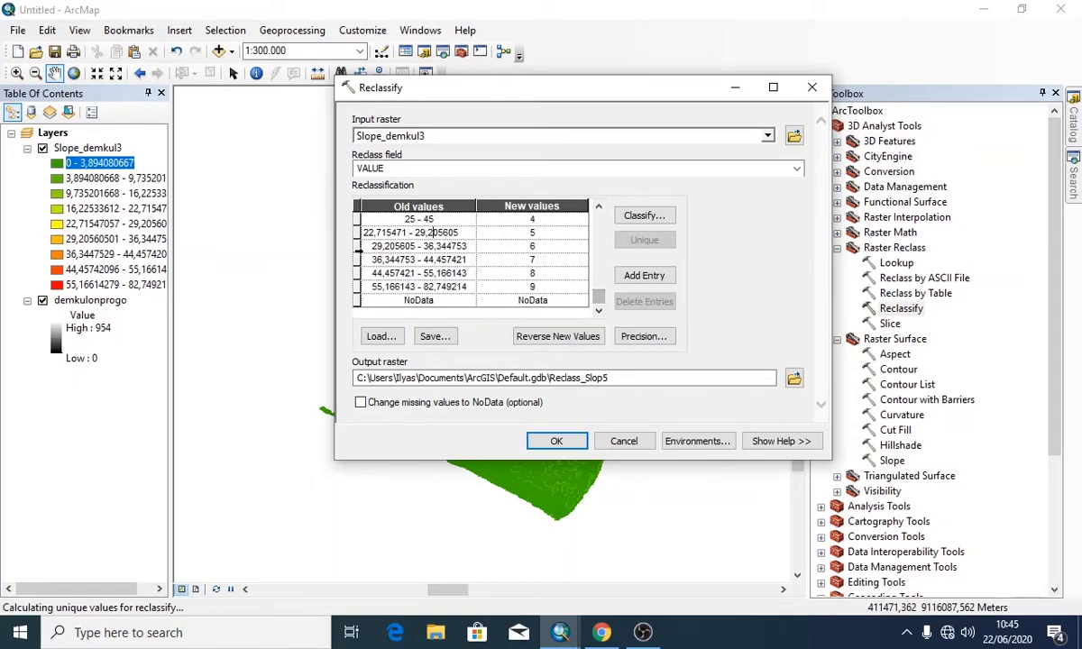
{"action": "left_click_drag", "start_coordinate": [356, 232], "coordinate": [357, 269]}
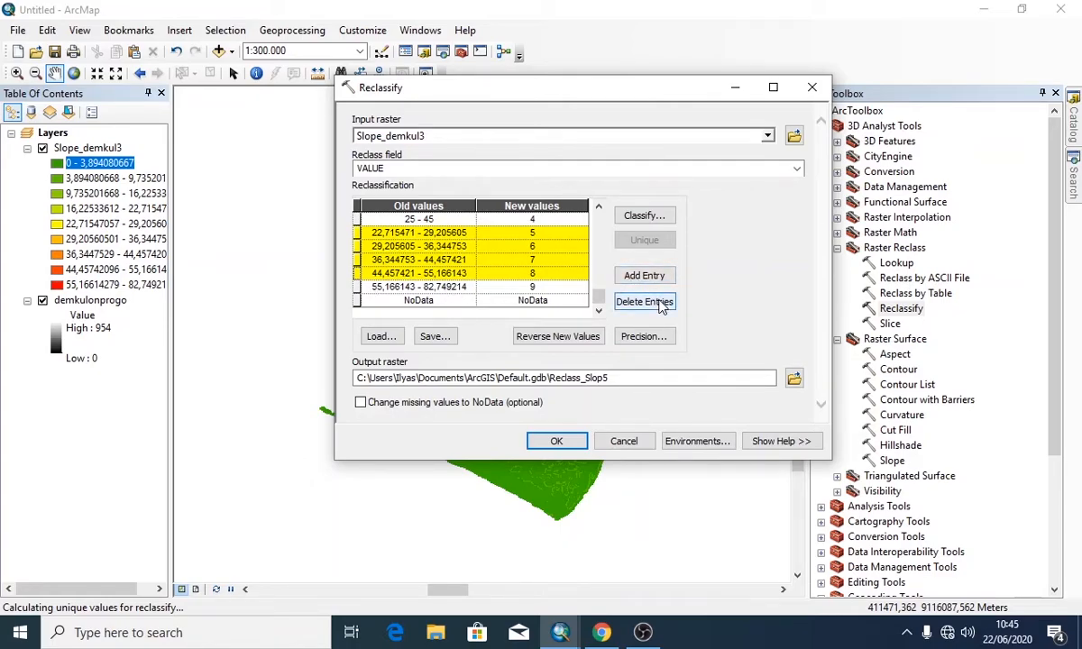
{"action": "left_click", "coordinate": [644, 302]}
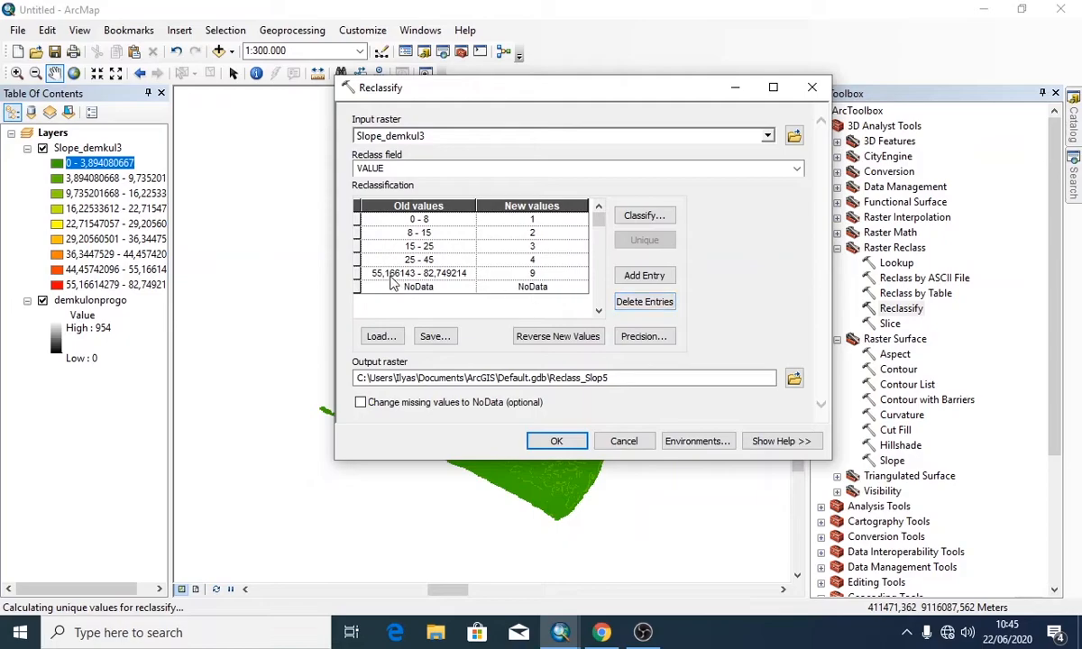
- Set the last range's lower limit to 45 and its new value to 5
{"action": "left_click_drag", "start_coordinate": [406, 272], "coordinate": [369, 275]}
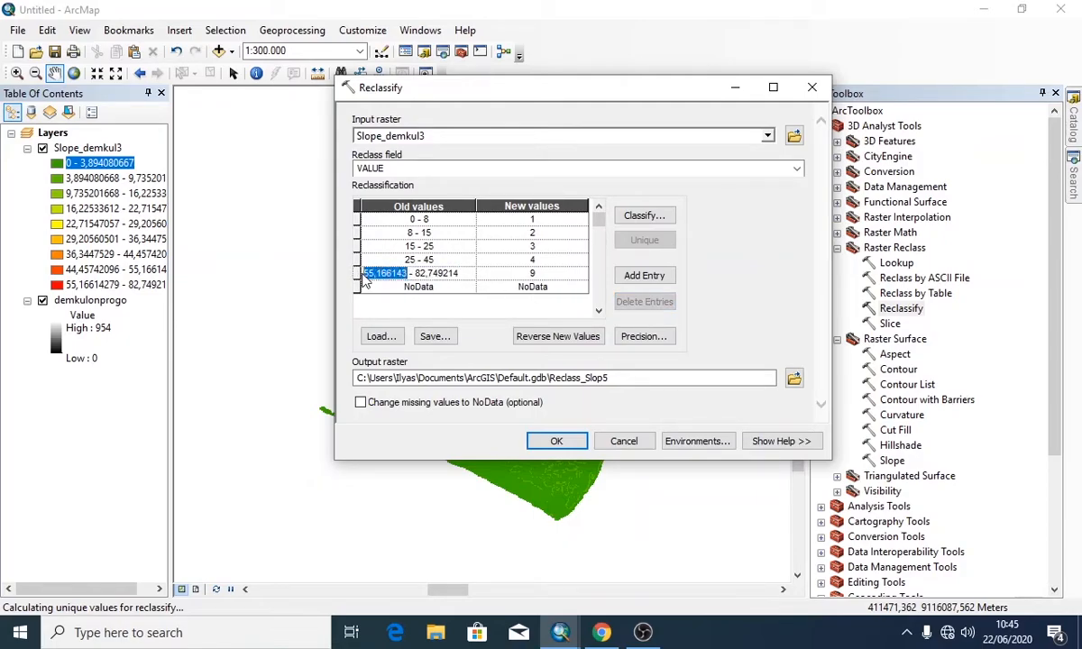
{"action": "type", "text": "45"}
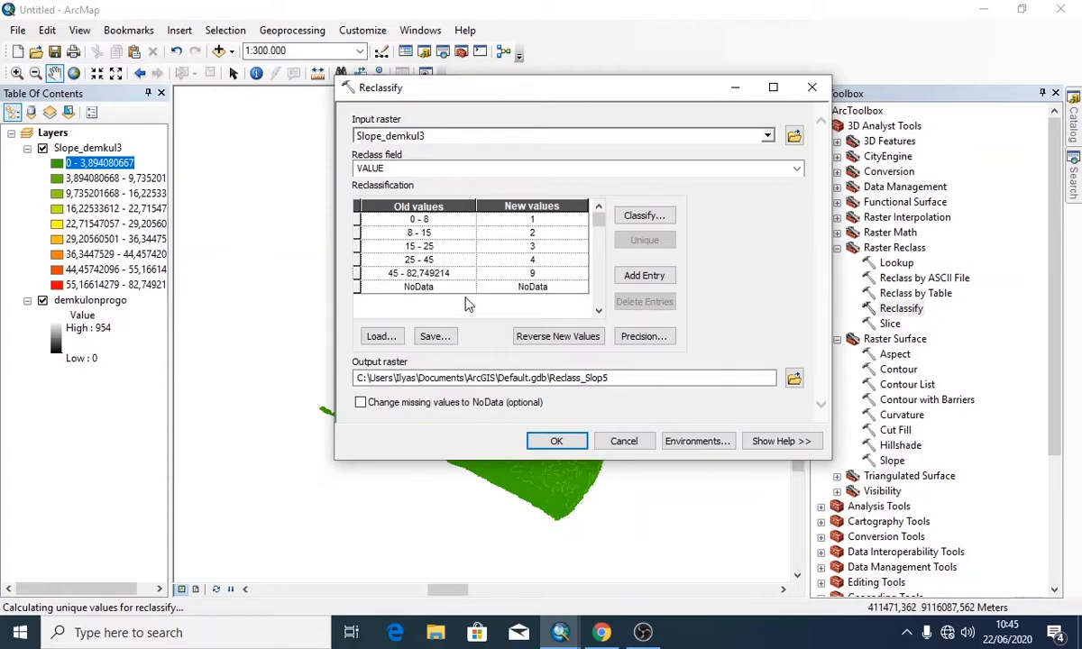
{"action": "left_click", "coordinate": [534, 270]}
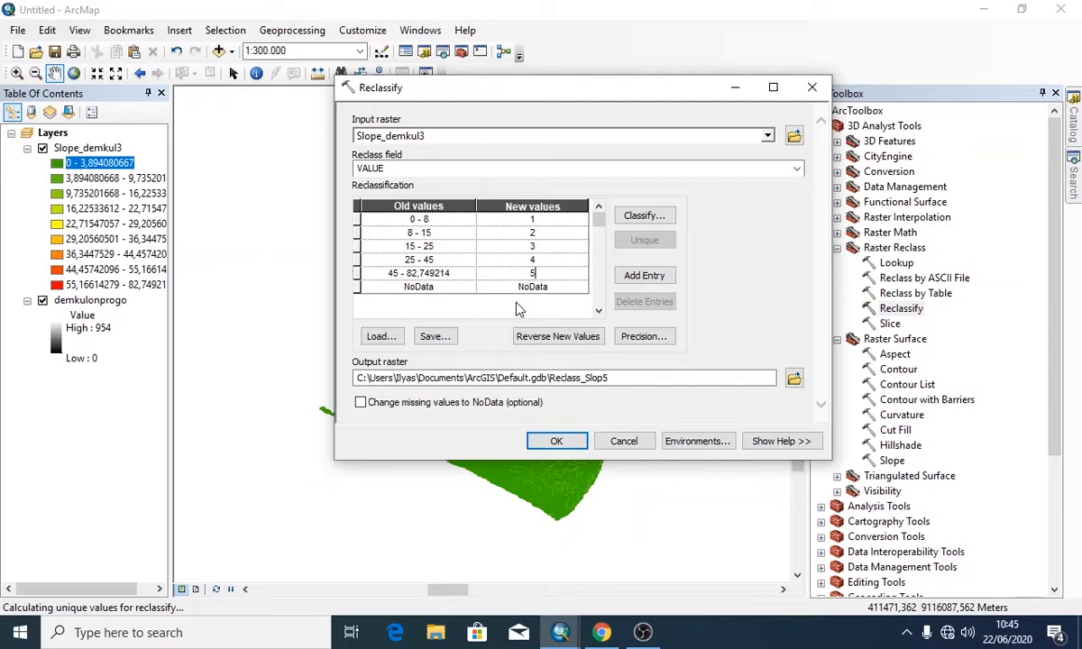
- Set the classification method to Manual, keeping break values 8, 15, 25, 45 and 82,749214
{"action": "left_click", "coordinate": [661, 218]}
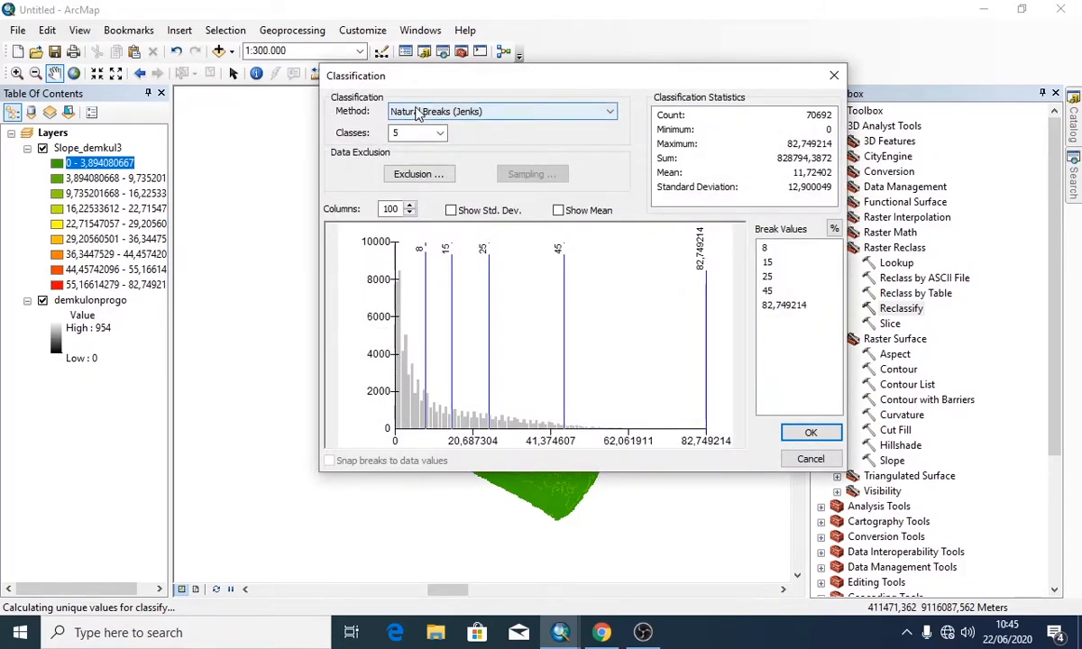
{"action": "left_click", "coordinate": [458, 114]}
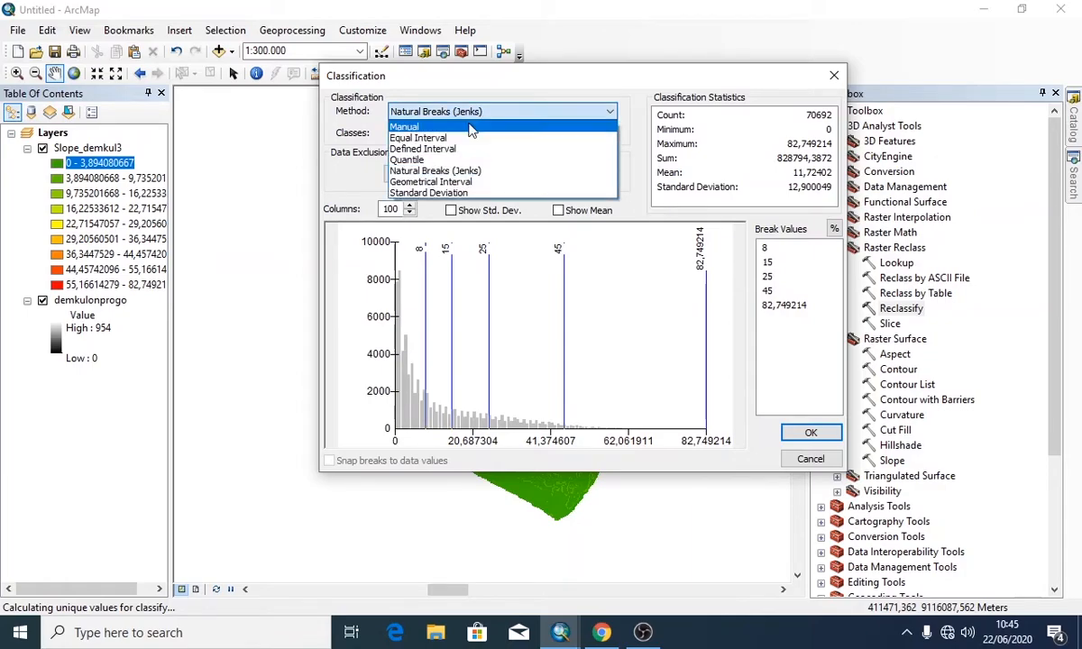
{"action": "left_click", "coordinate": [471, 128]}
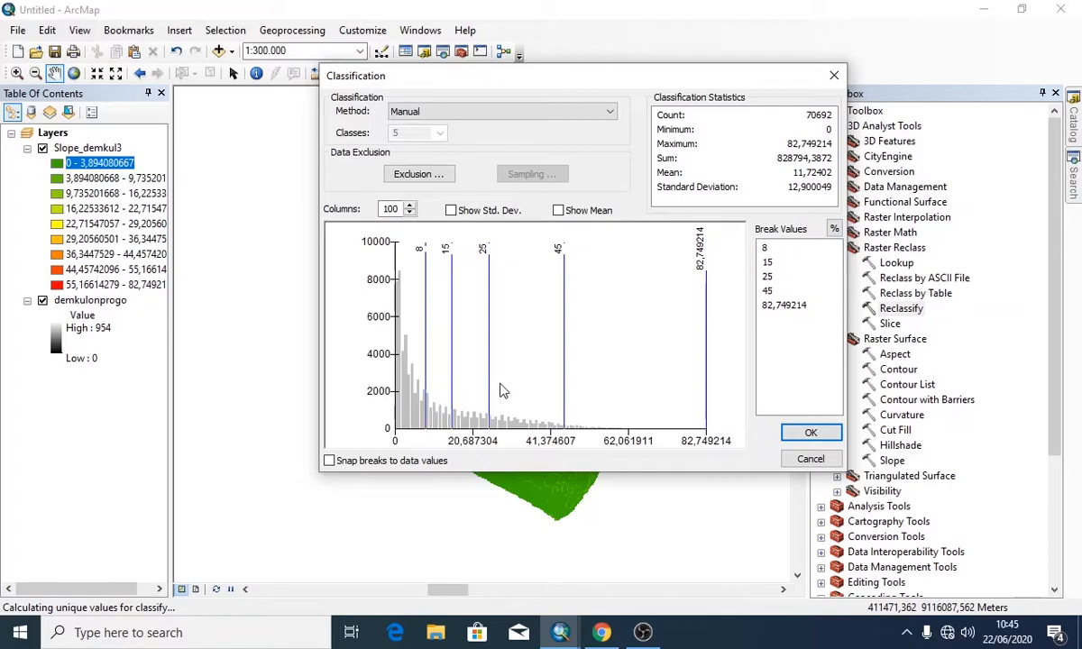
{"action": "left_click_drag", "start_coordinate": [632, 79], "coordinate": [710, 96]}
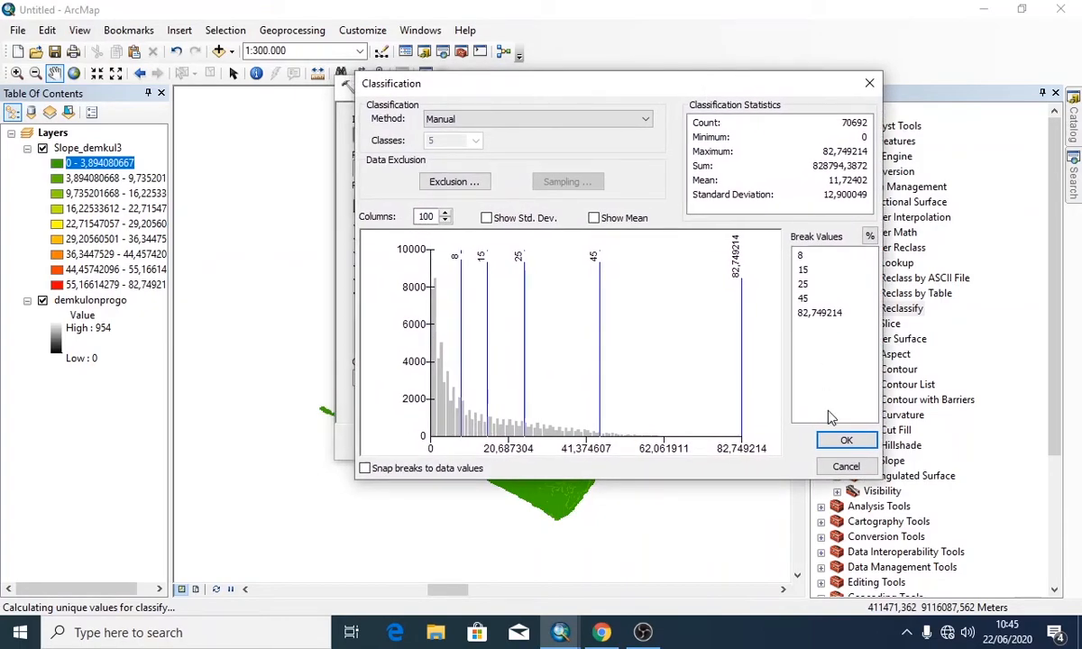
{"action": "left_click", "coordinate": [844, 442]}
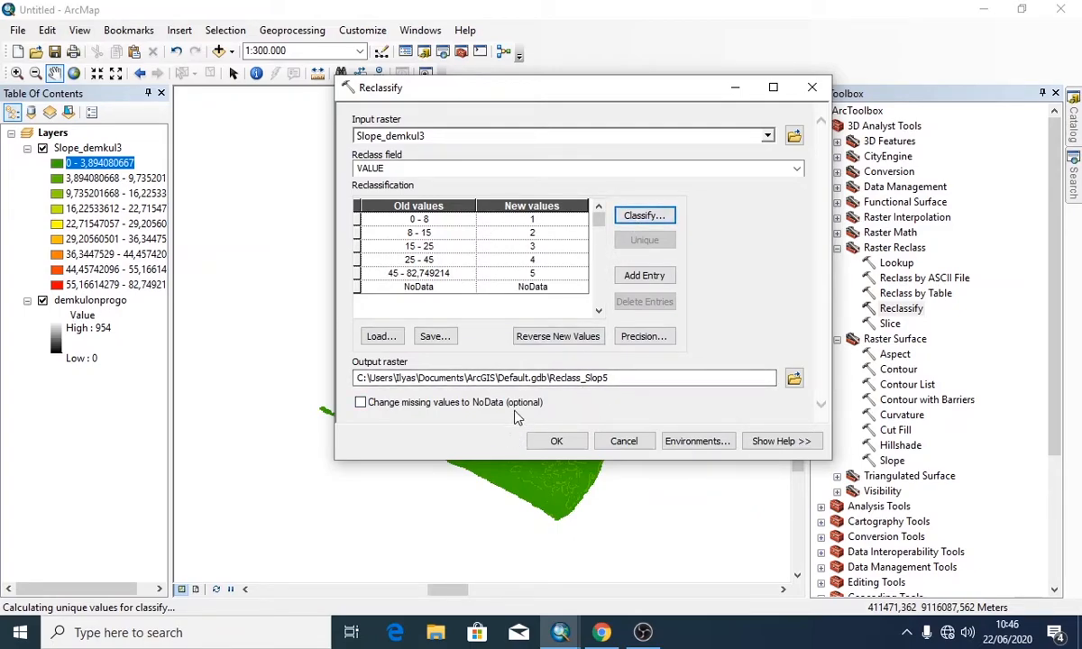
{"action": "left_click_drag", "start_coordinate": [622, 378], "coordinate": [355, 378]}
{"action": "double_click", "coordinate": [353, 379]}
{"action": "key", "text": "BackSpace"}
{"action": "key", "text": "ctrl+z"}
- Enable changing missing values to NoData and run the Reclassify tool with output raster Reclass_Slop5
{"action": "left_click", "coordinate": [614, 377]}
{"action": "double_click", "coordinate": [615, 377]}
{"action": "left_click", "coordinate": [616, 377]}
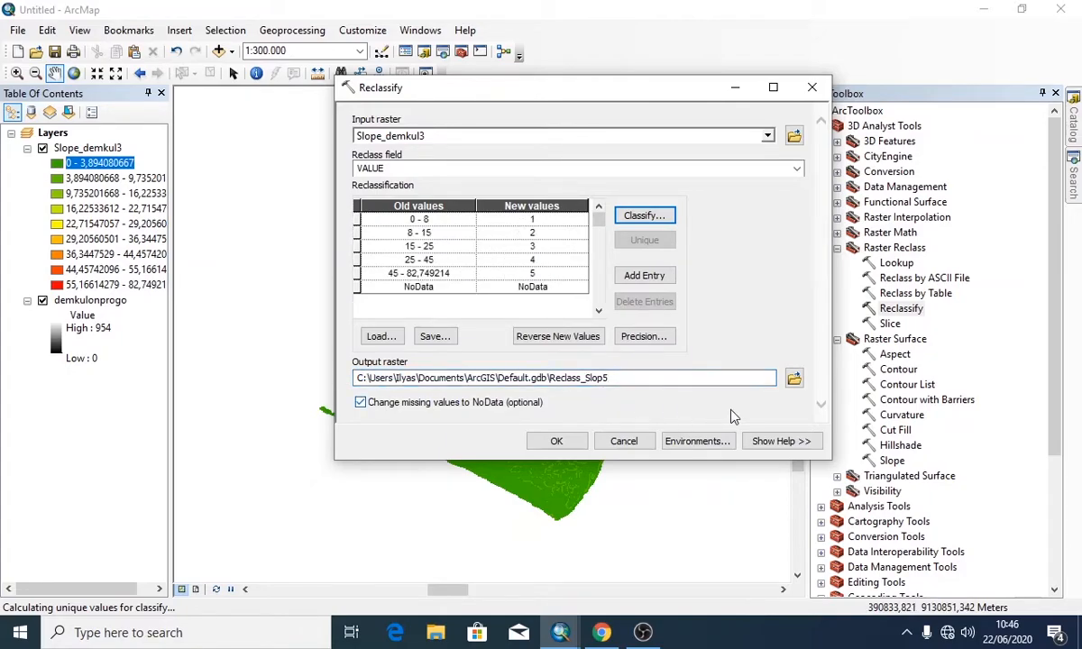
{"action": "left_click", "coordinate": [556, 442]}
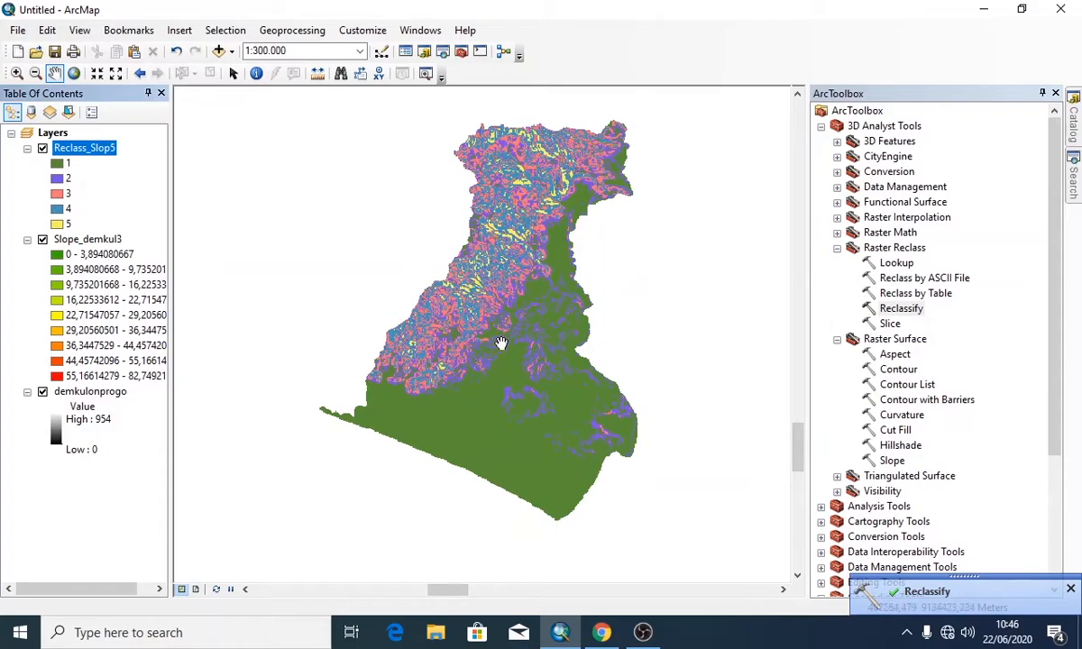
- Apply a green-yellow-red color scheme to the unique values of the Reclass_Slop5 layer
{"action": "right_click", "coordinate": [84, 150]}
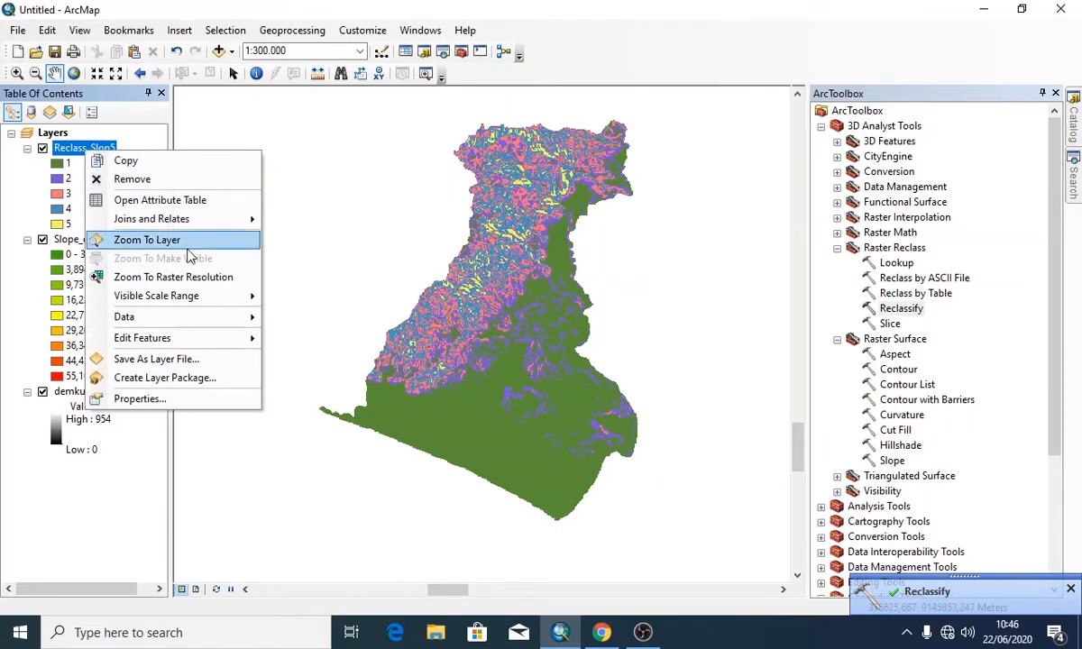
{"action": "left_click", "coordinate": [196, 399]}
{"action": "left_click", "coordinate": [732, 227]}
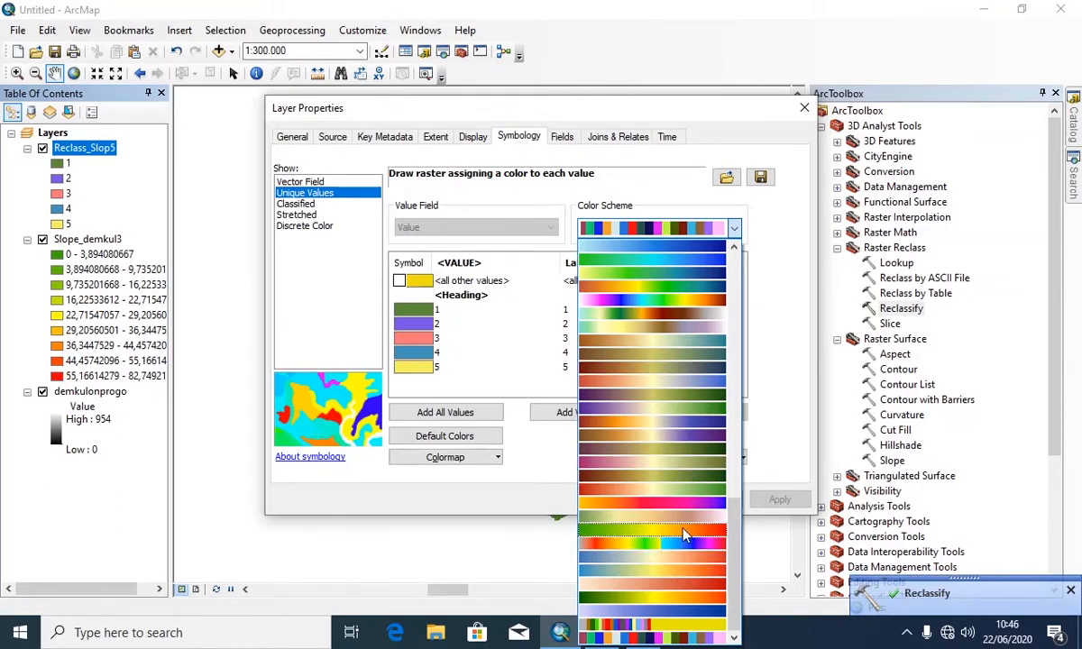
{"action": "left_click", "coordinate": [684, 599]}
{"action": "left_click", "coordinate": [779, 500]}
{"action": "left_click", "coordinate": [643, 500]}
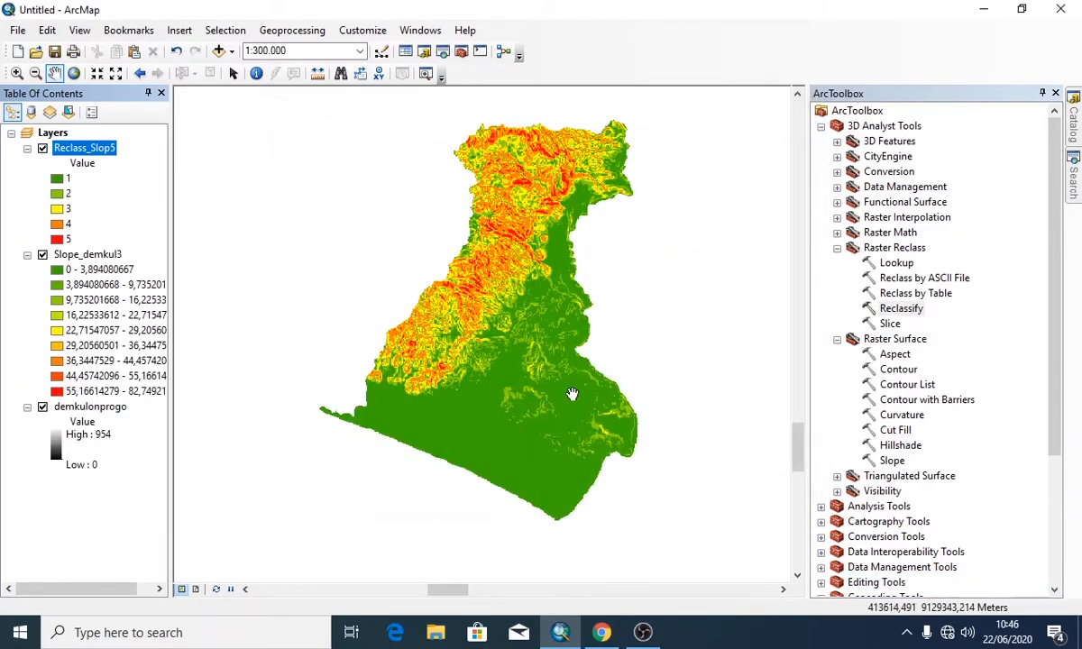
- Compare Reclass_Slop5 with the underlying Slope_demkul3 raster by toggling its visibility at a closer zoom
{"action": "left_click", "coordinate": [42, 149]}
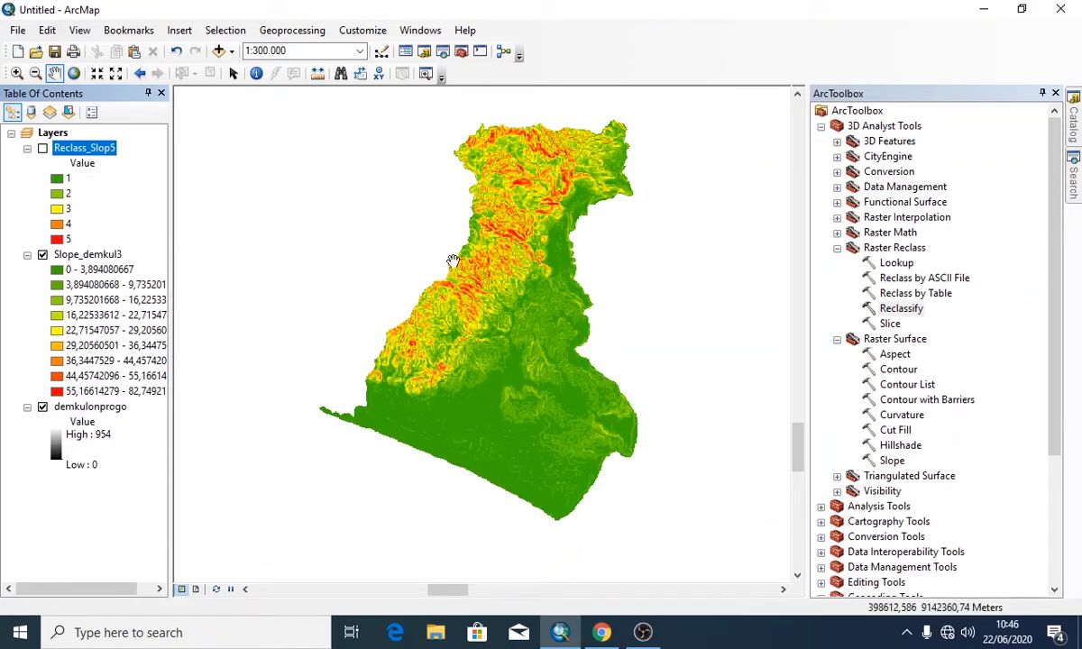
{"action": "scroll", "coordinate": [424, 259], "scroll_direction": "up", "scroll_amount": 5}
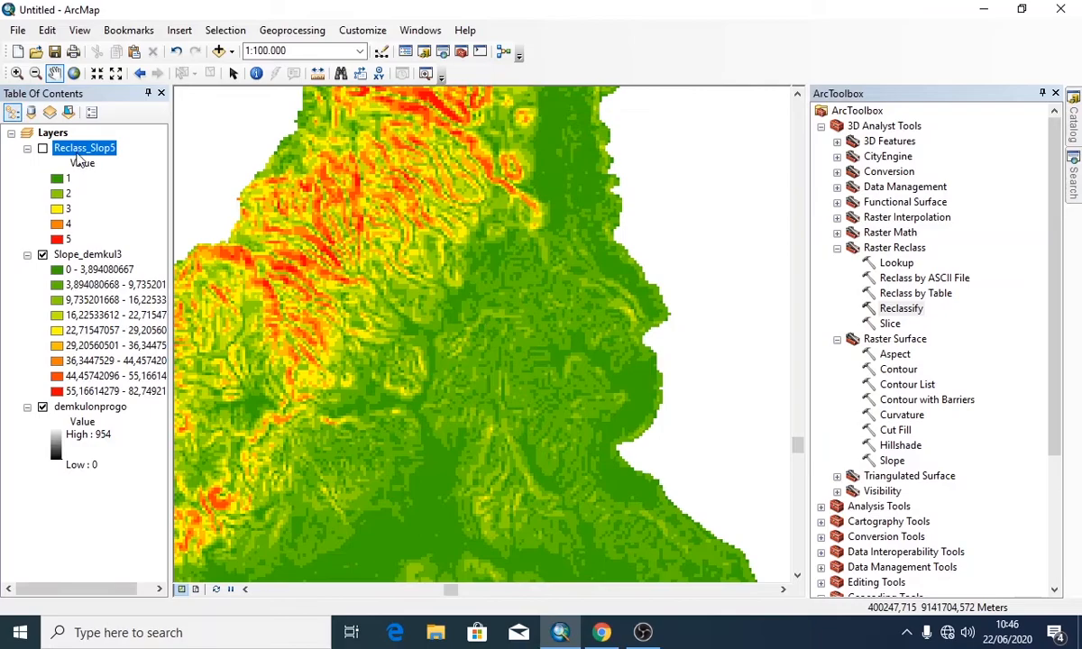
{"action": "left_click", "coordinate": [42, 149]}
{"action": "left_click", "coordinate": [42, 148]}
{"action": "left_click", "coordinate": [42, 149]}
{"action": "left_click", "coordinate": [43, 149]}
{"action": "left_click", "coordinate": [43, 148]}
{"action": "left_click", "coordinate": [43, 149]}
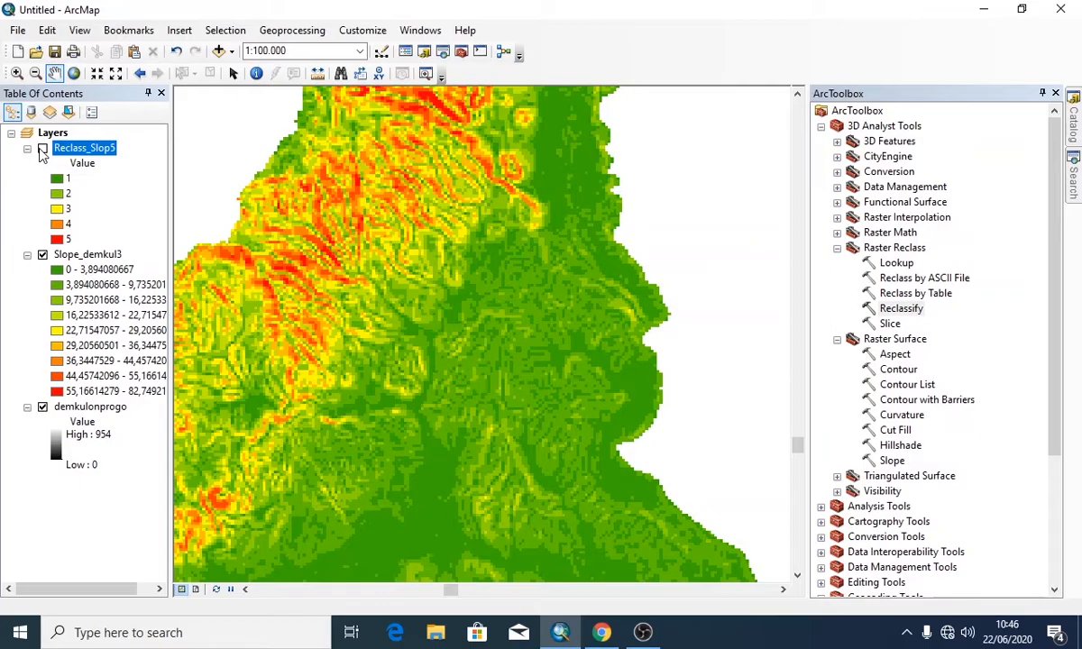
{"action": "left_click", "coordinate": [43, 149]}
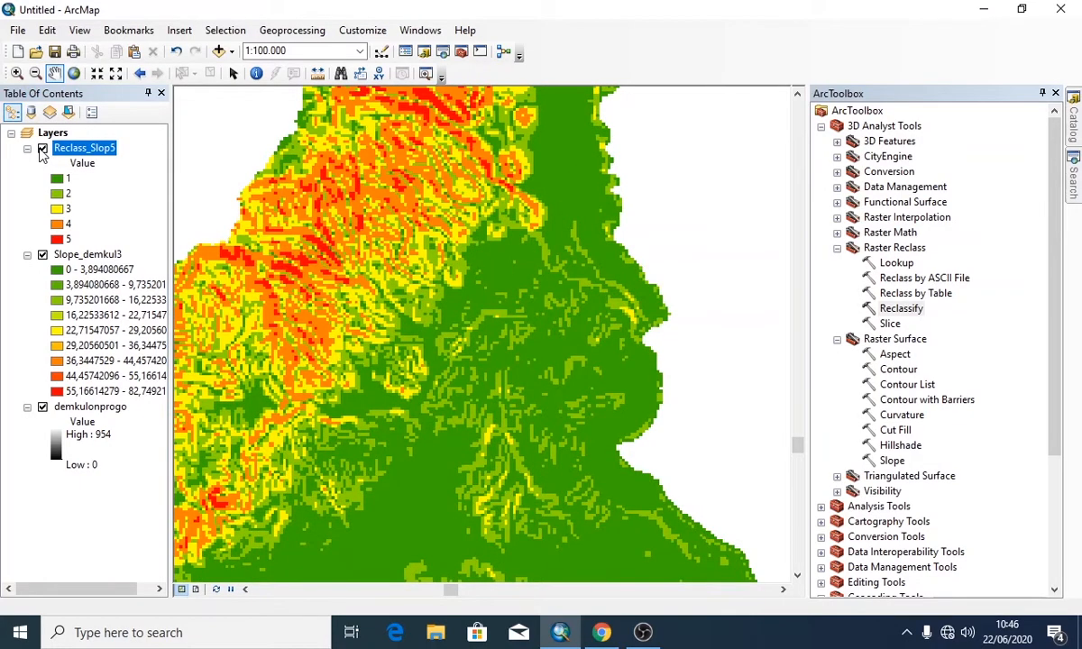
- Inspect the reclassified and original slope rasters across other parts of Kulon Progo, ending with Reclass_Slop5 shown
{"action": "left_click_drag", "start_coordinate": [439, 194], "coordinate": [452, 264]}
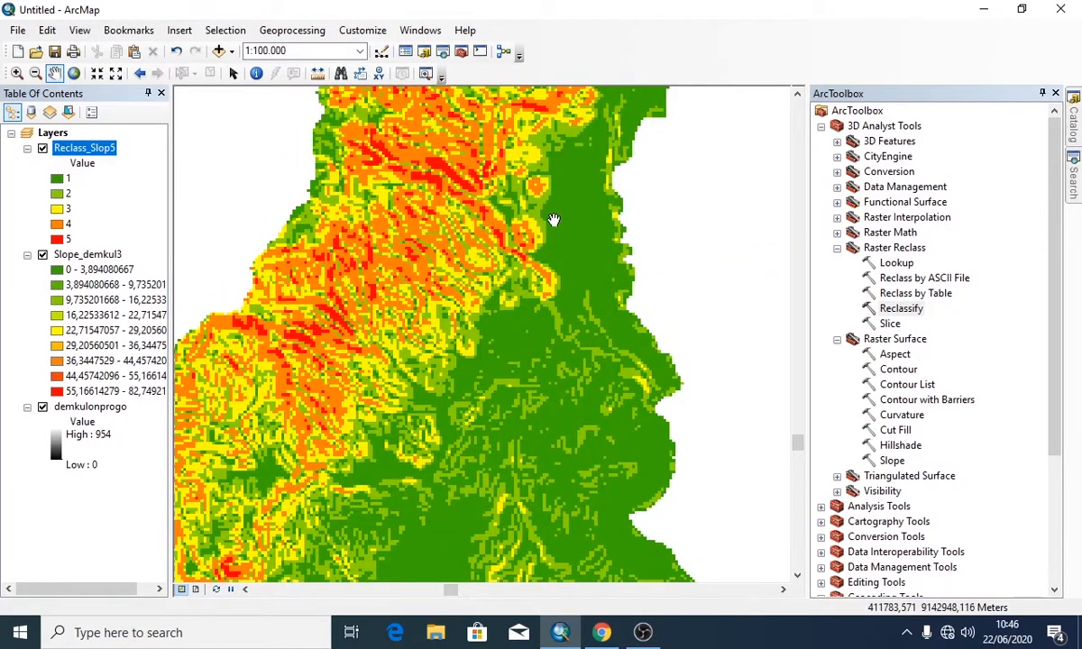
{"action": "left_click_drag", "start_coordinate": [566, 255], "coordinate": [668, 130]}
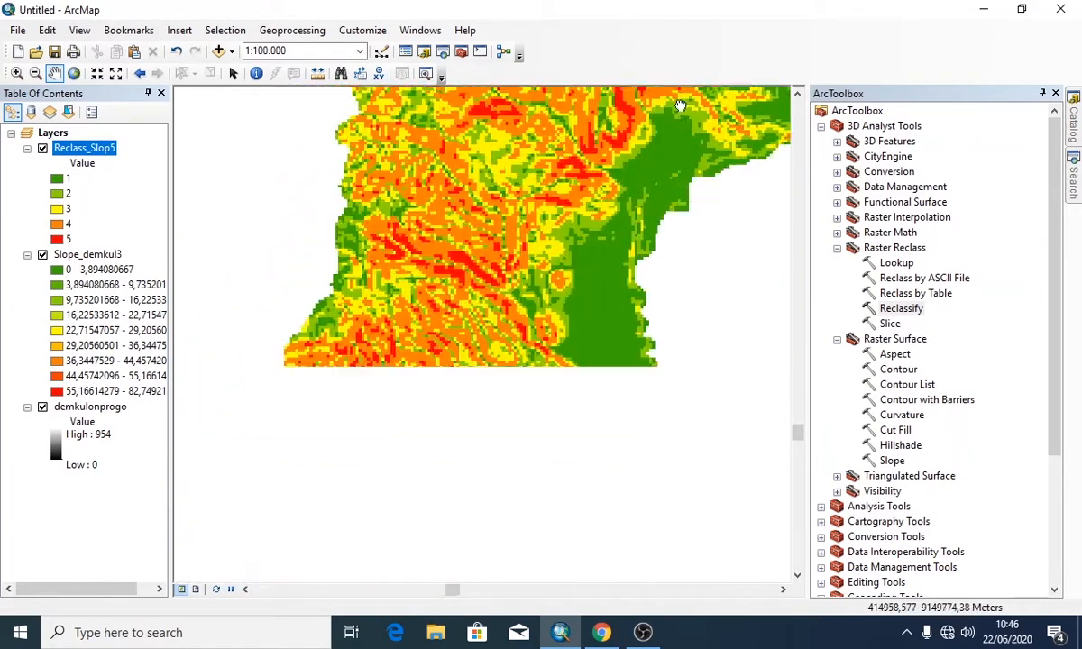
{"action": "left_click", "coordinate": [42, 148]}
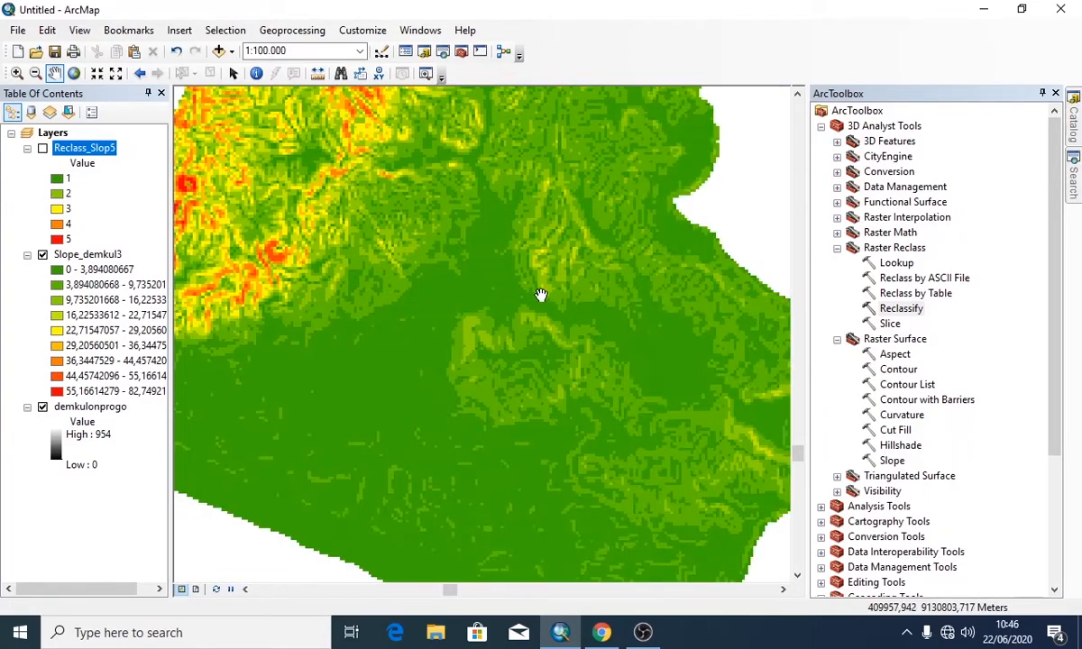
{"action": "scroll", "coordinate": [523, 290], "scroll_direction": "up", "scroll_amount": 3}
{"action": "scroll", "coordinate": [540, 289], "scroll_direction": "down", "scroll_amount": 2}
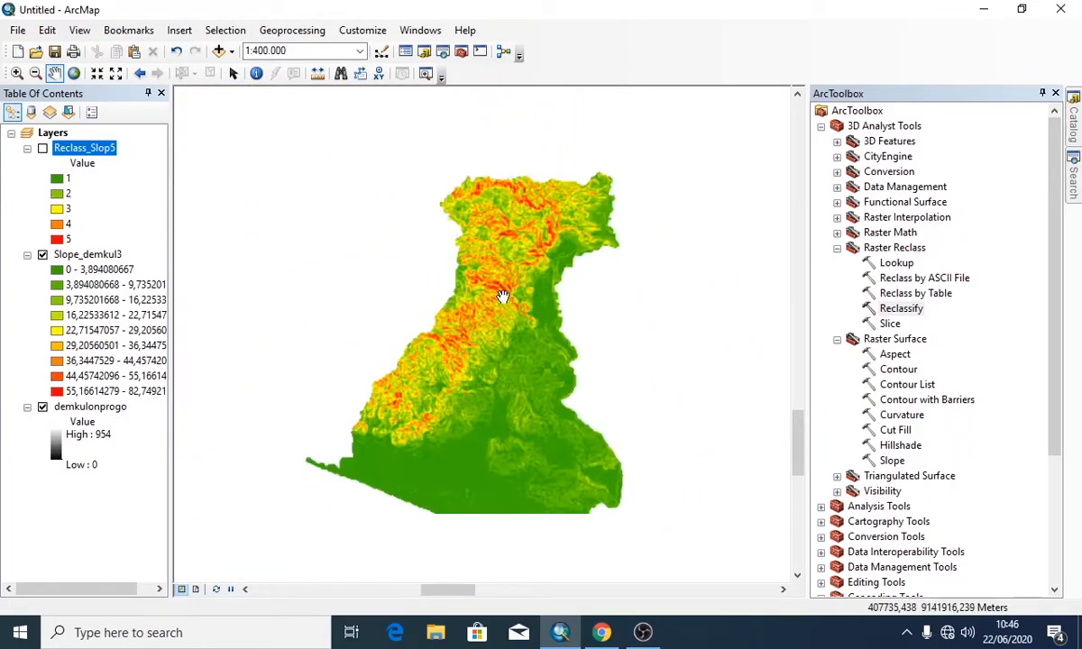
{"action": "left_click", "coordinate": [42, 149]}
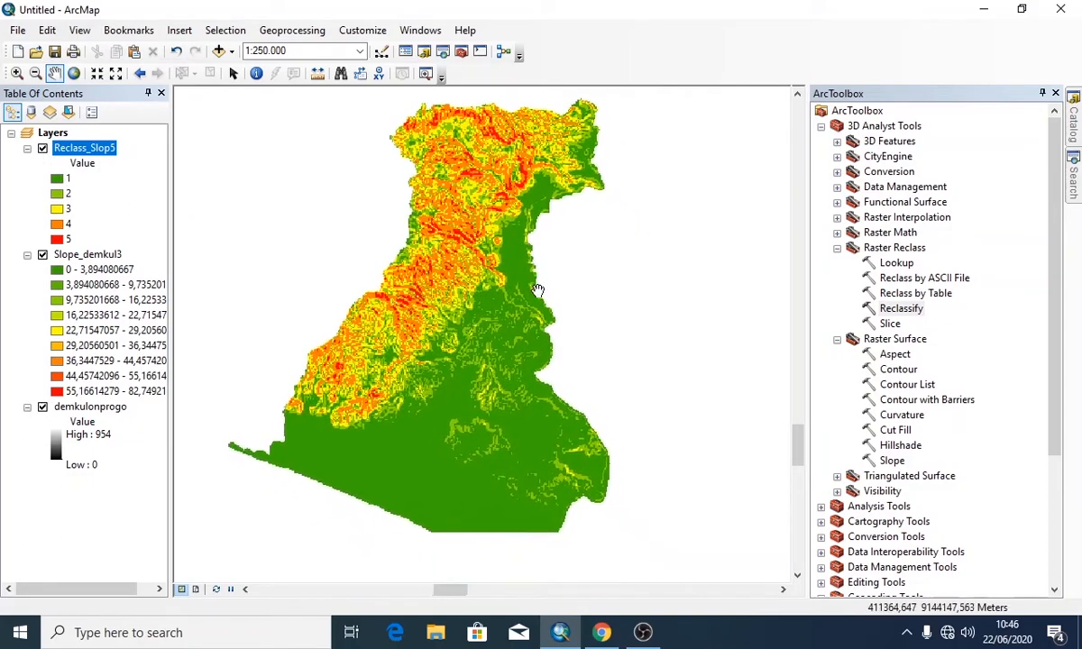
- Hide the Slope_demkul3 and demkulonprogo layers so that only Reclass_Slop5 is displayed
{"action": "left_click", "coordinate": [42, 256]}
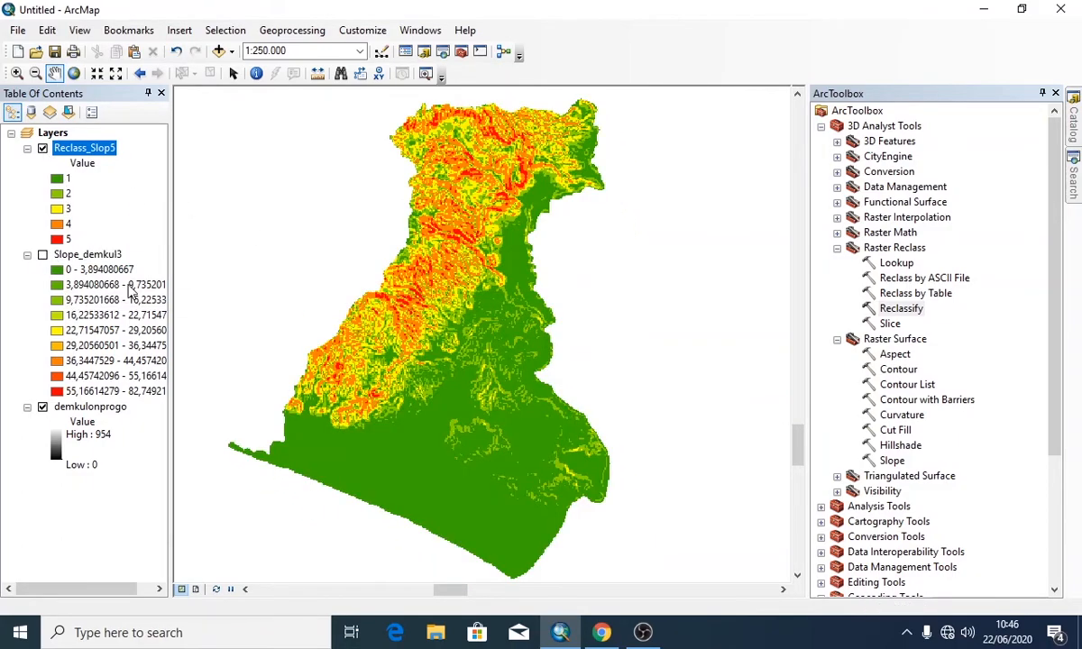
{"action": "left_click", "coordinate": [43, 406]}
{"action": "right_click", "coordinate": [100, 153]}
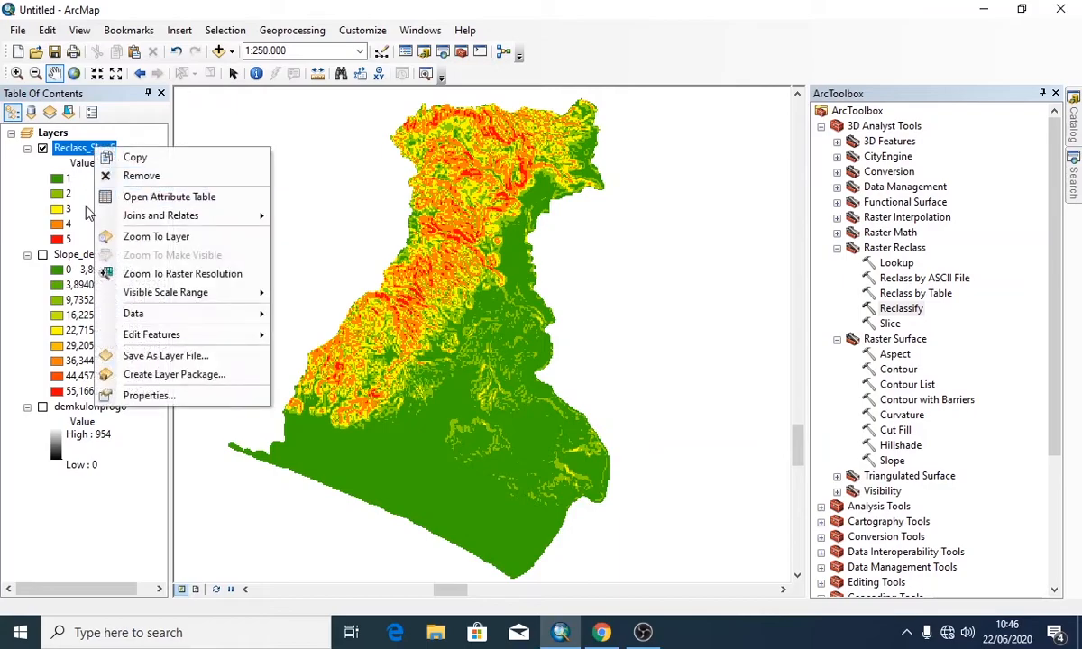
{"action": "left_click", "coordinate": [27, 190]}
{"action": "left_click", "coordinate": [70, 179]}
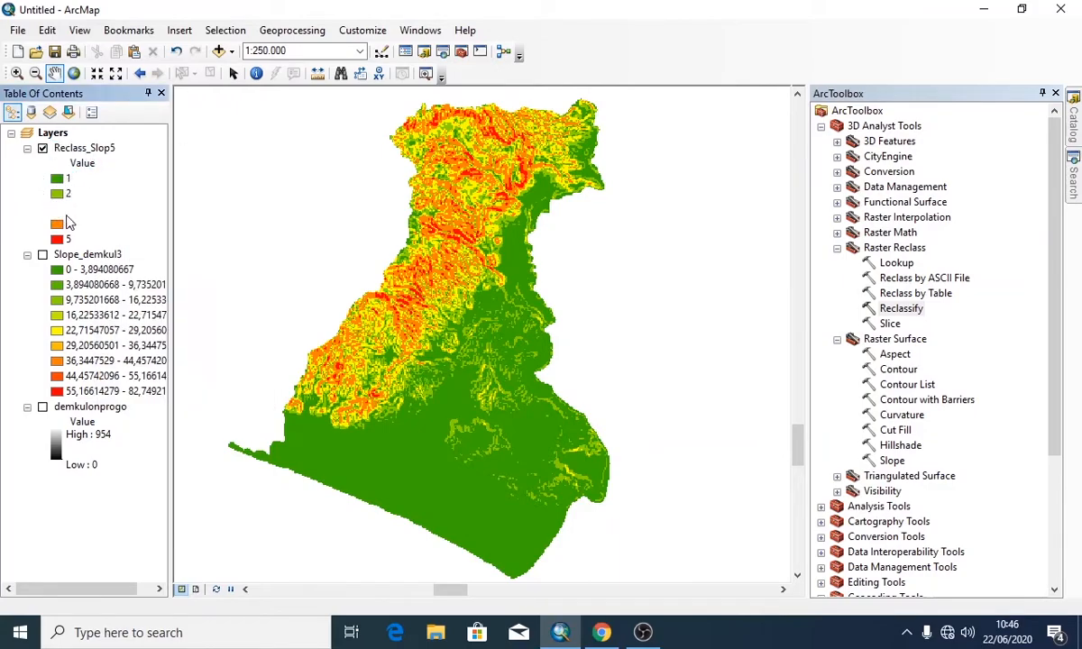
- Change the legend heading of the Reclass_Slop5 layer's unique values to "Kemiringan Lereng"
{"action": "right_click", "coordinate": [101, 150]}
{"action": "left_click", "coordinate": [223, 393]}
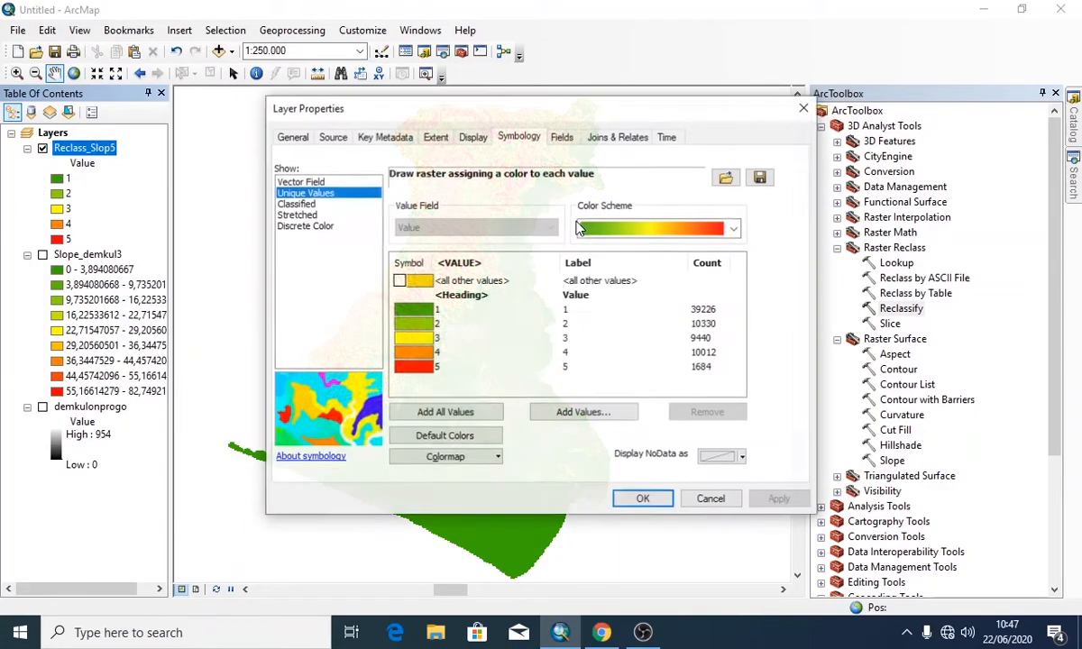
{"action": "left_click", "coordinate": [594, 305]}
{"action": "left_click", "coordinate": [602, 304]}
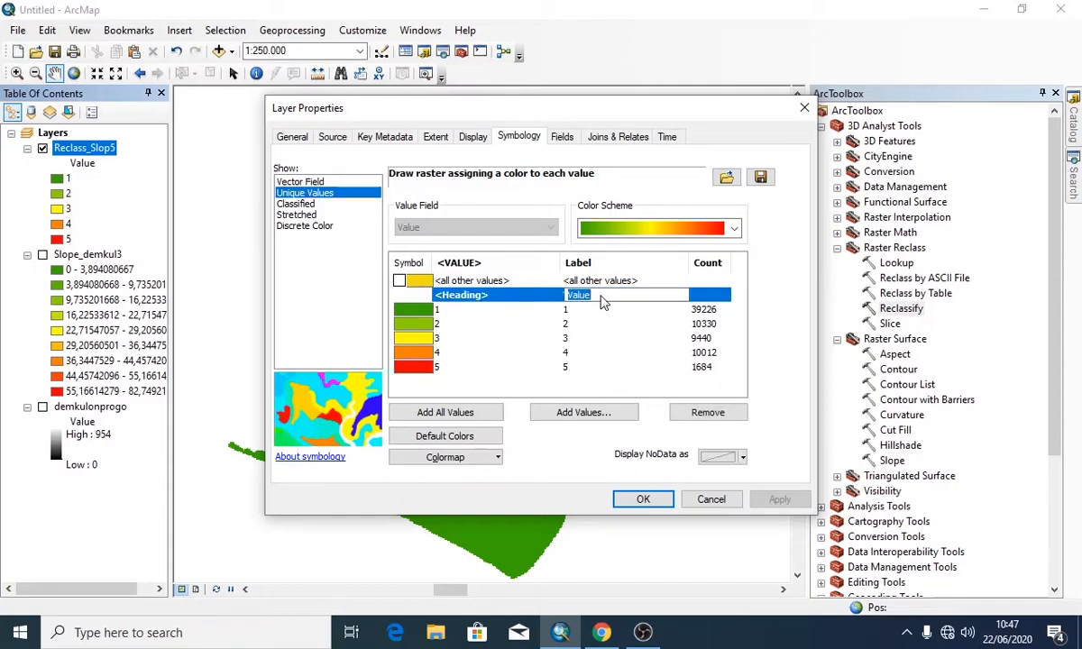
{"action": "type", "text": "Kemiringan Lereng"}
{"action": "key", "text": "Return"}
- Label values 1, 2 and 3 of Reclass_Slop5 as "0 - 8%", "8 - 15%" and "15 - 25%"
{"action": "left_click", "coordinate": [572, 311]}
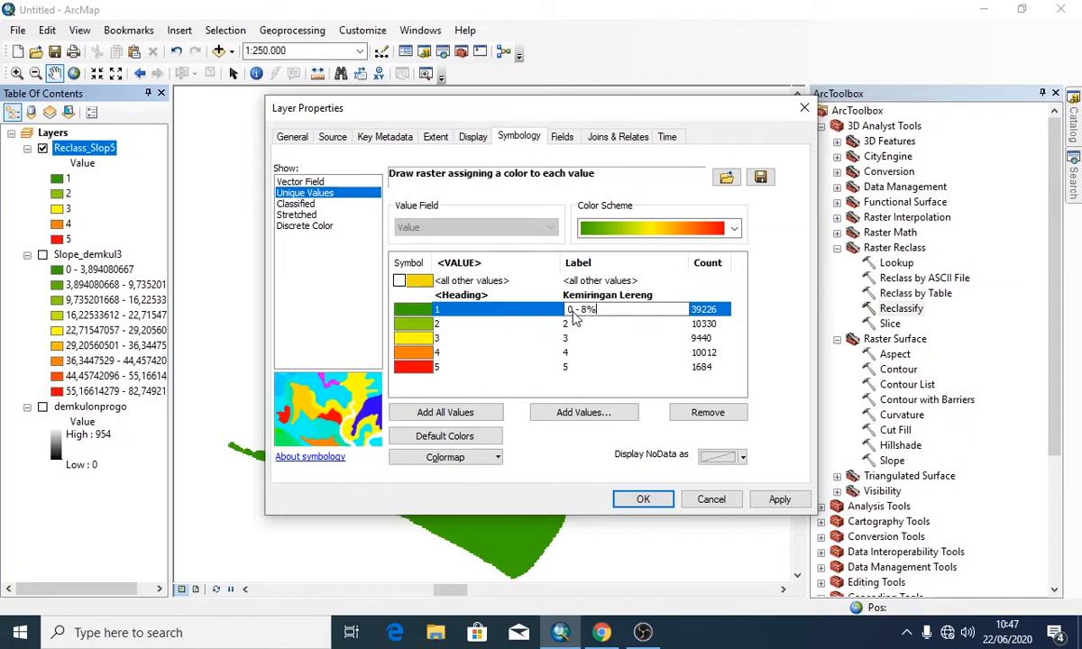
{"action": "key", "text": "Return"}
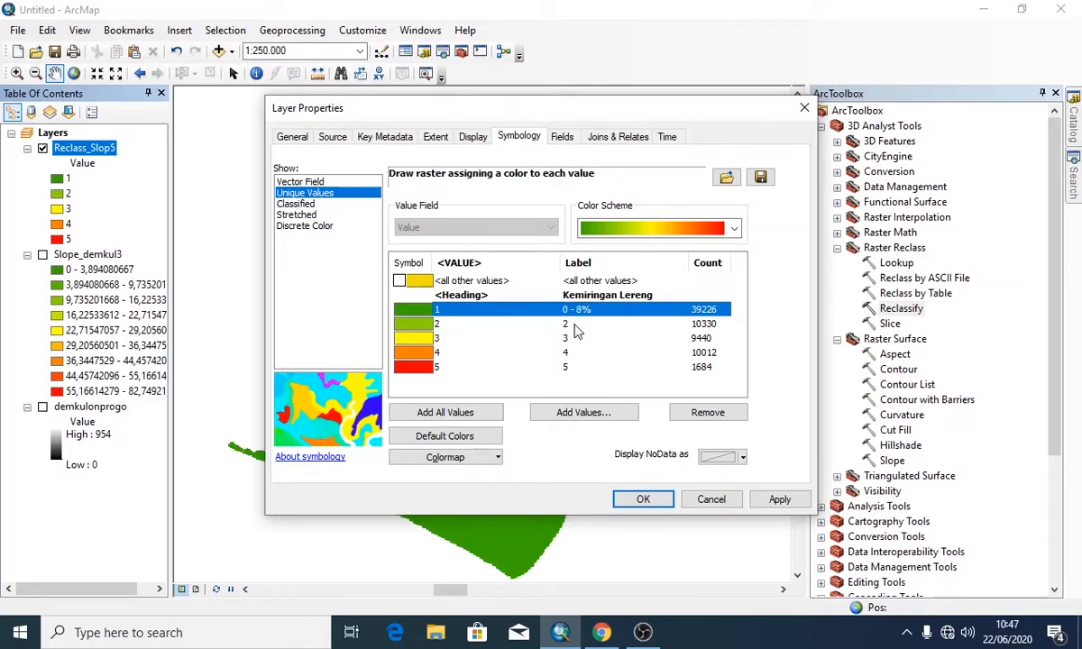
{"action": "left_click", "coordinate": [575, 326]}
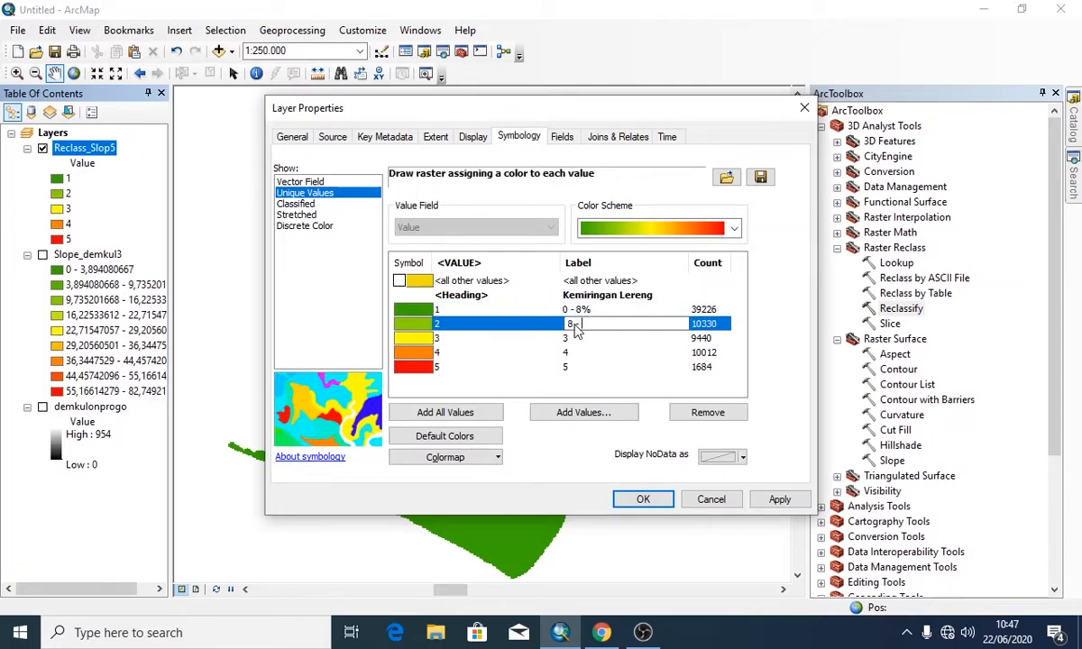
{"action": "type", "text": "8 - 15%"}
{"action": "key", "text": "Return"}
{"action": "left_click", "coordinate": [576, 339]}
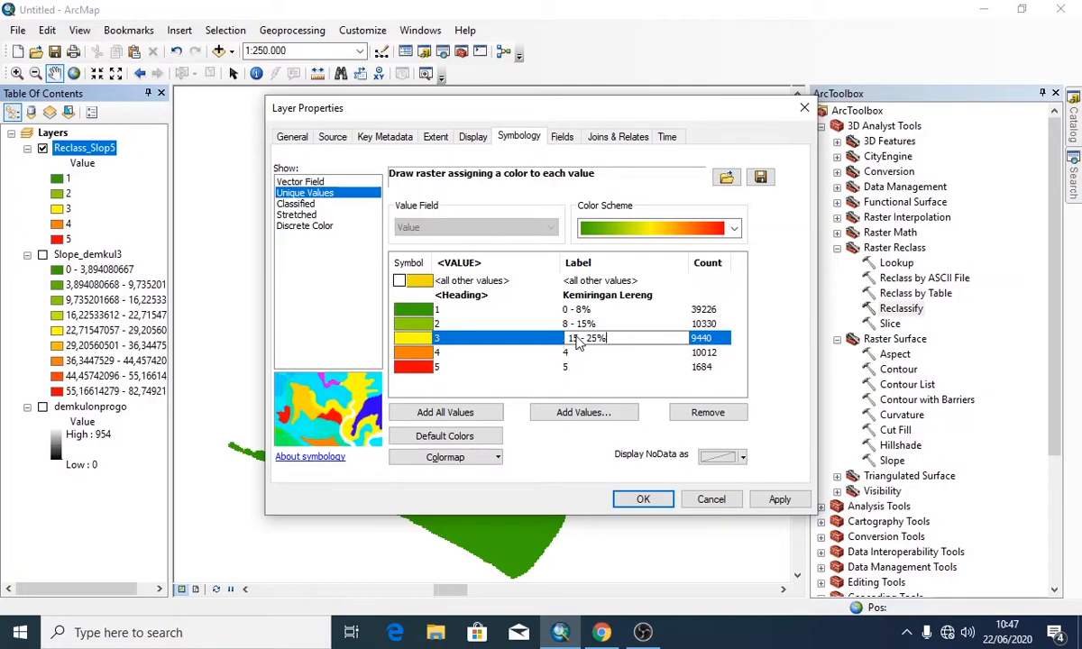
{"action": "key", "text": "Return"}
- Label values 4 and 5 of Reclass_Slop5 as "25 - 45%" and "> 45%", and apply the layer's new labels
{"action": "left_click", "coordinate": [577, 352]}
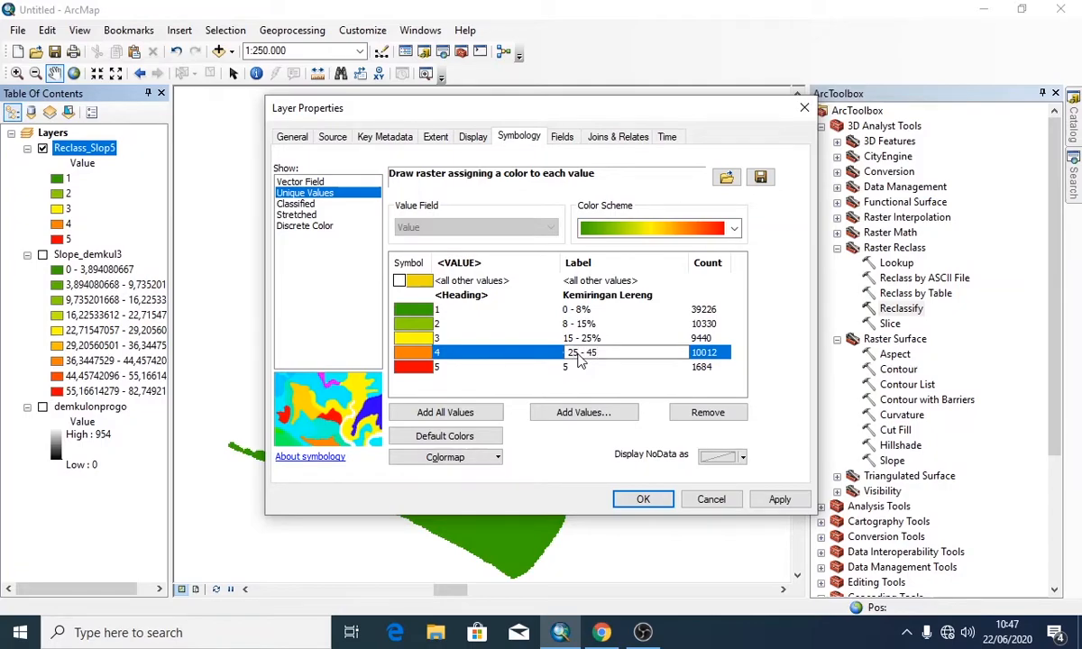
{"action": "type", "text": "25 - 45%"}
{"action": "key", "text": "Return"}
{"action": "left_click", "coordinate": [580, 368]}
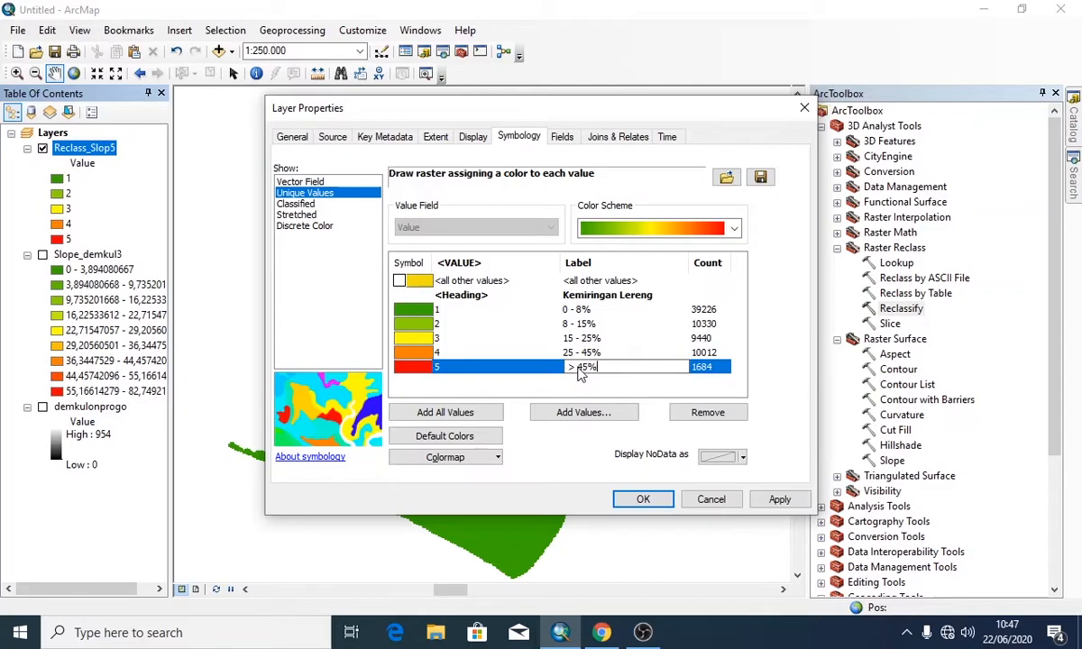
{"action": "type", "text": "> 45%"}
{"action": "key", "text": "Return"}
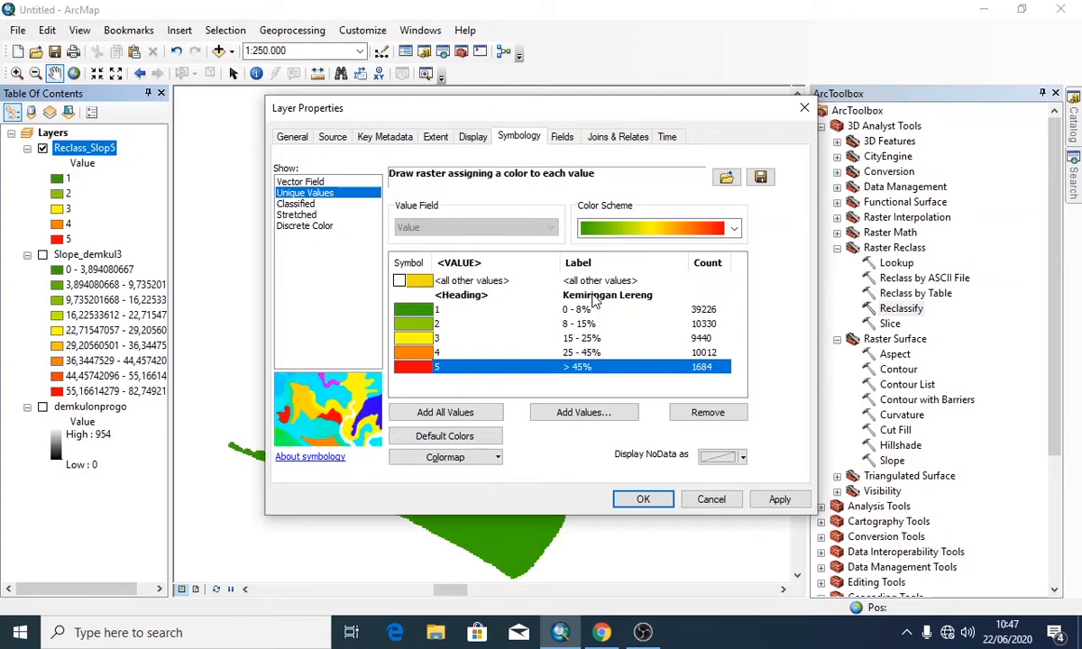
{"action": "left_click", "coordinate": [646, 498]}
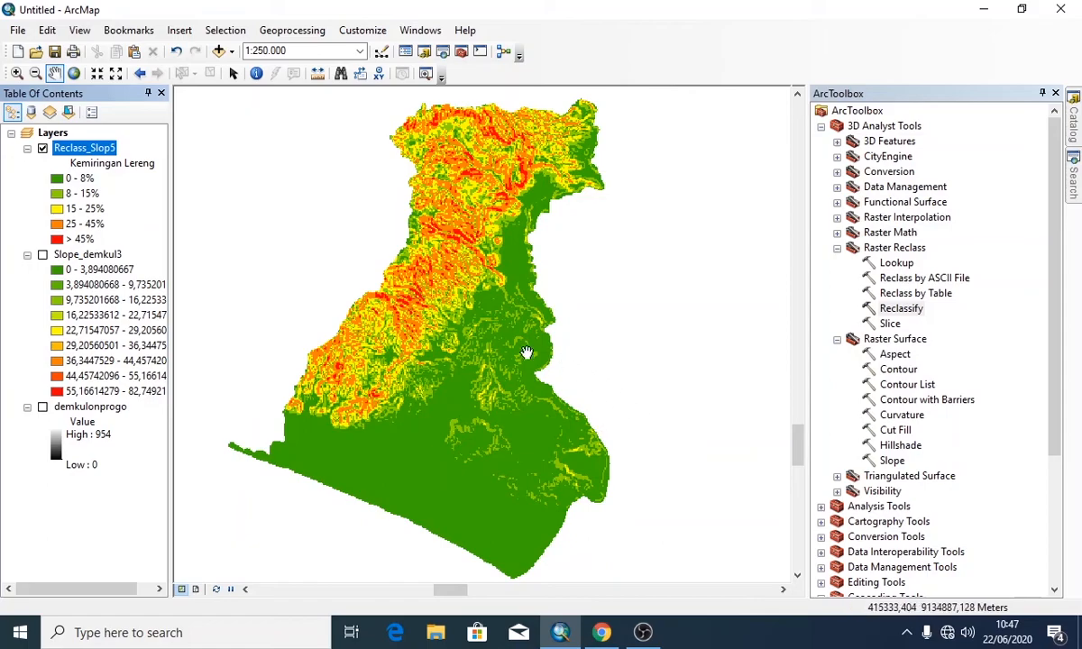
- Remove the Slope_demkul3 and demkulonprogo layers from the map
{"action": "left_click", "coordinate": [20, 180]}
{"action": "right_click", "coordinate": [68, 255]}
{"action": "left_click", "coordinate": [99, 281]}
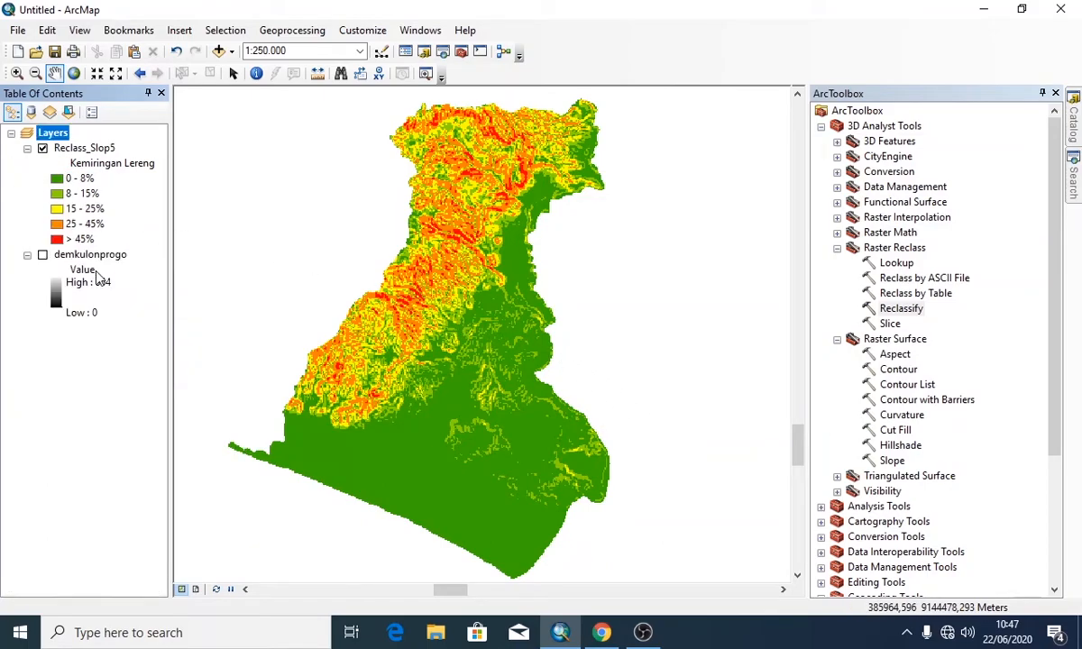
{"action": "right_click", "coordinate": [117, 256]}
{"action": "left_click", "coordinate": [128, 286]}
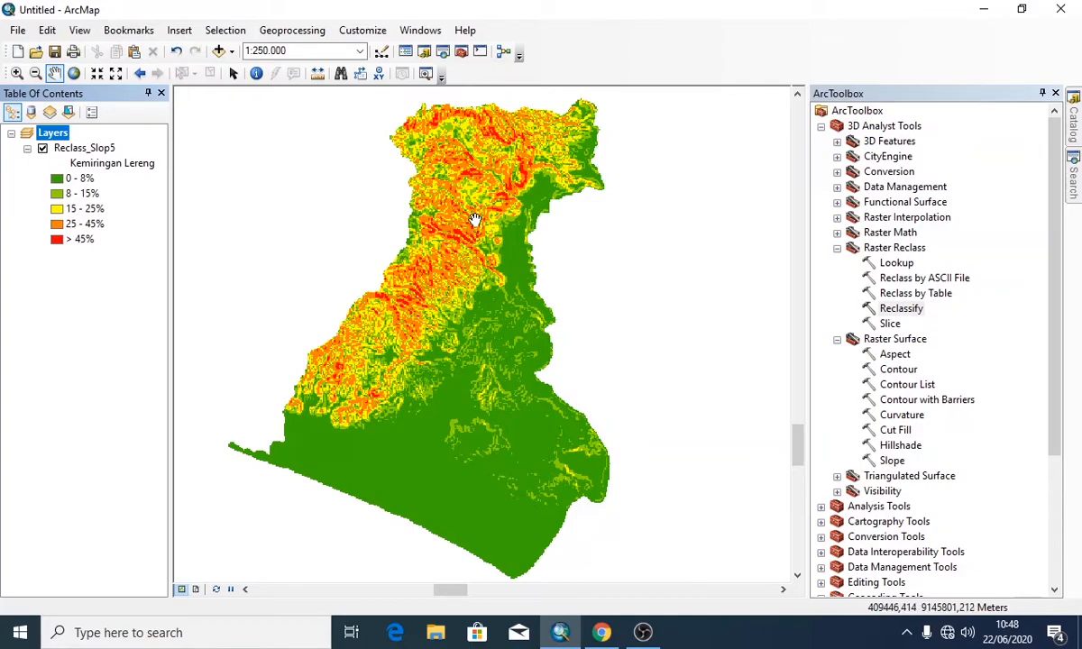
{"action": "scroll", "coordinate": [480, 132], "scroll_direction": "down", "scroll_amount": 2}
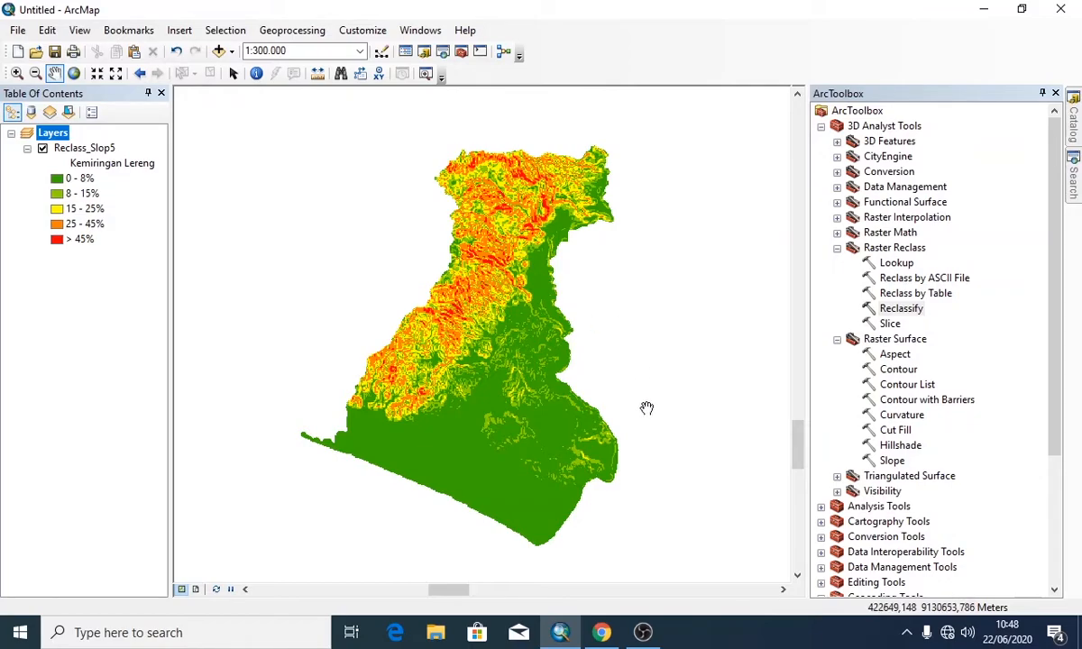
{"action": "left_click_drag", "start_coordinate": [490, 363], "coordinate": [496, 346]}
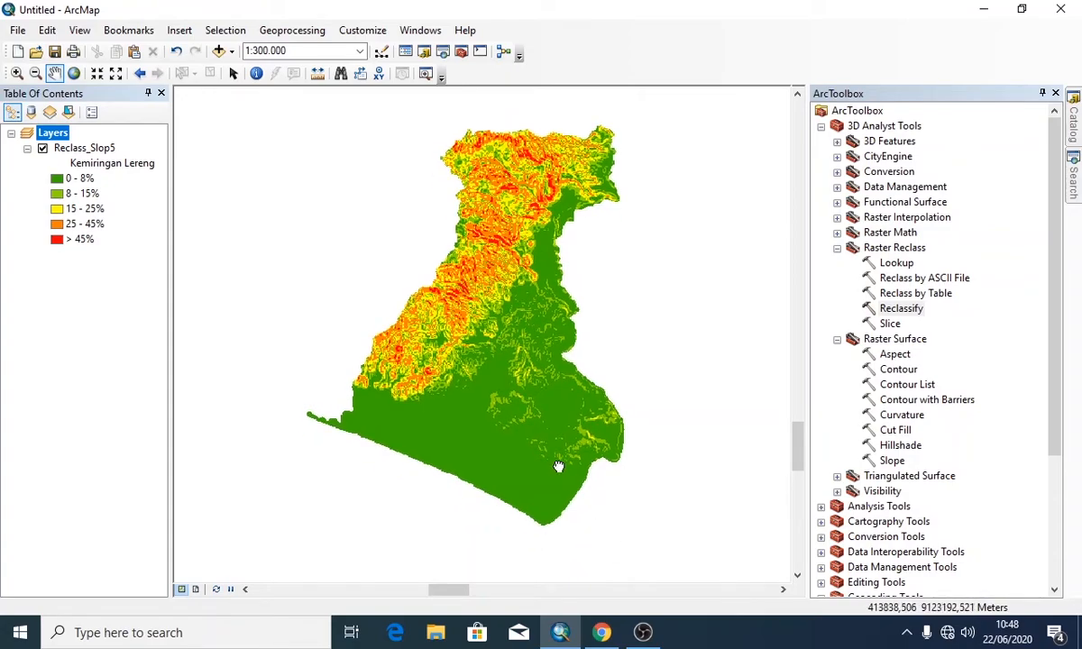
{"action": "left_click_drag", "start_coordinate": [558, 466], "coordinate": [562, 485]}
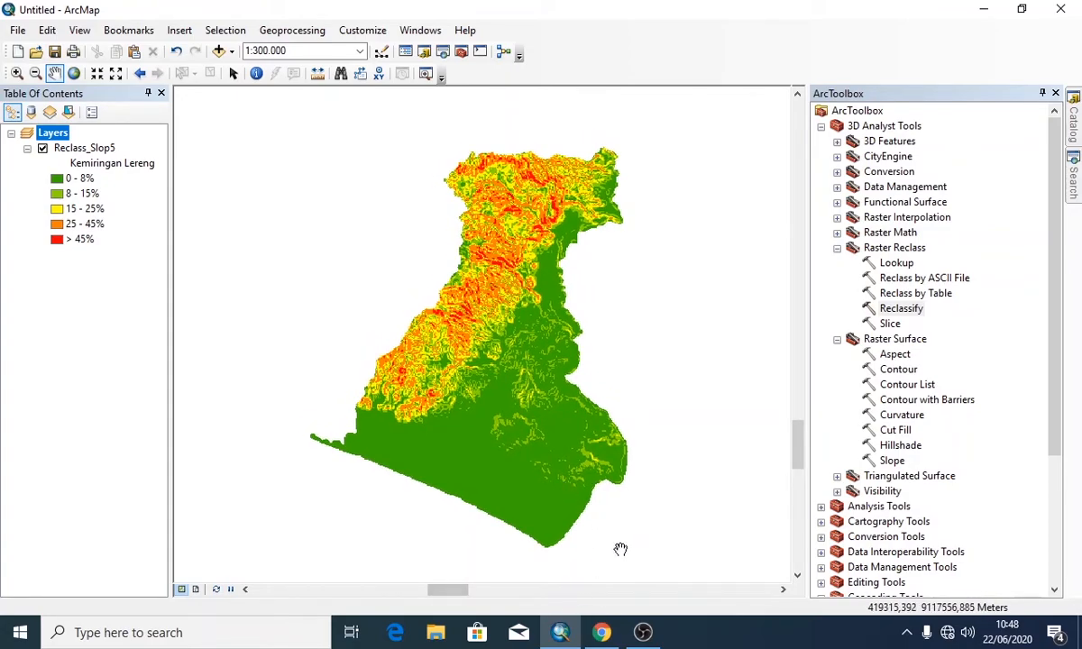
- Switch to Chrome and examine the overall layout of the example slope map in Acara 11_Analisis 3D.pdf
{"action": "left_click", "coordinate": [614, 634]}
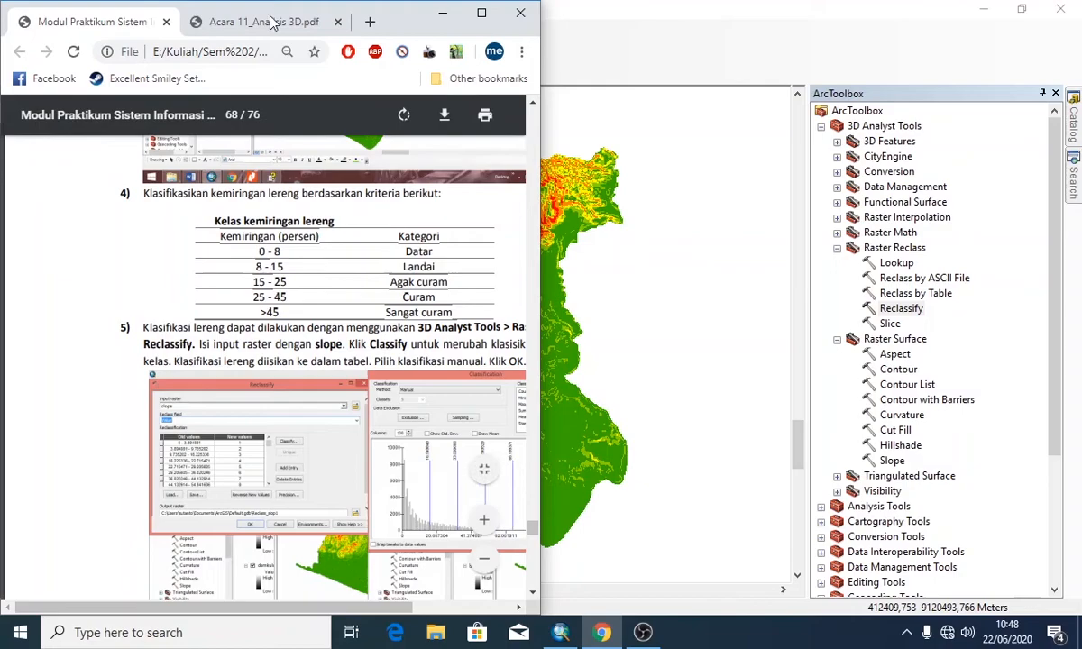
{"action": "left_click", "coordinate": [262, 21]}
{"action": "left_click", "coordinate": [482, 13]}
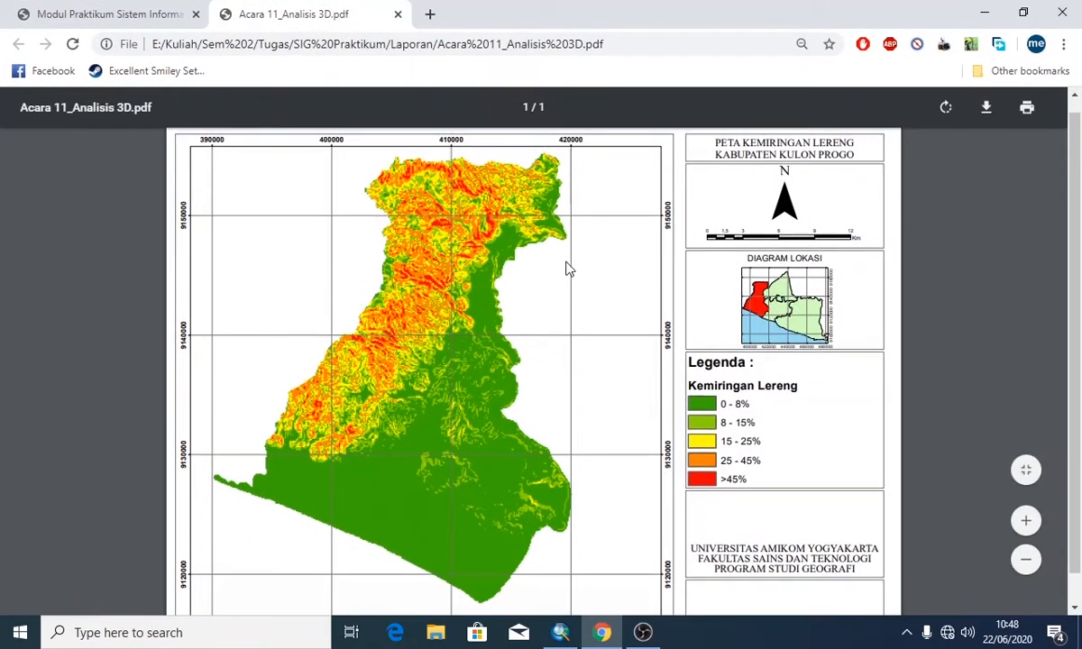
{"action": "scroll", "coordinate": [613, 285], "scroll_direction": "down", "scroll_amount": 1}
{"action": "scroll", "coordinate": [616, 291], "scroll_direction": "up", "scroll_amount": 1}
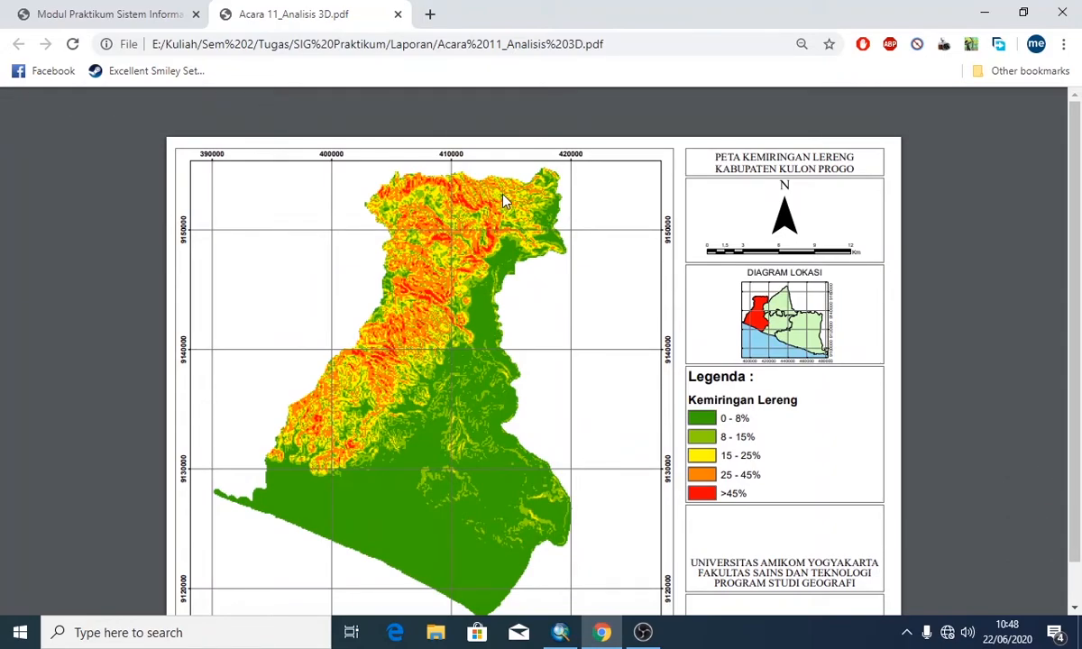
{"action": "scroll", "coordinate": [545, 242], "scroll_direction": "down", "scroll_amount": 1}
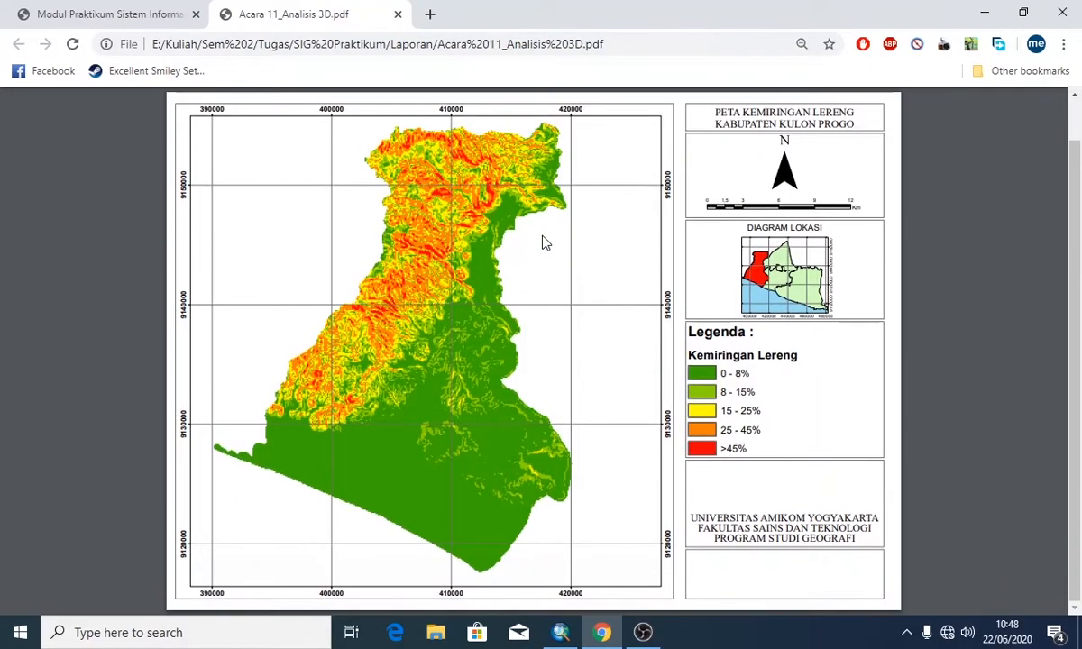
{"action": "scroll", "coordinate": [613, 231], "scroll_direction": "up", "scroll_amount": 1}
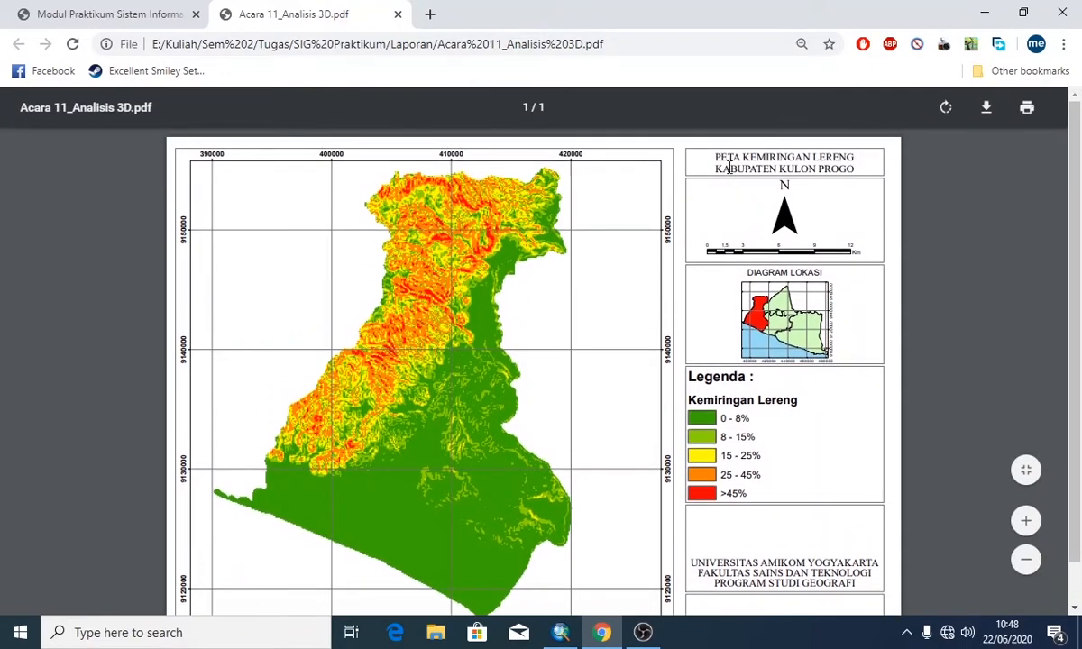
- Review the title, north arrow, legend and institution blocks of the example map, and return to ArcMap
{"action": "left_click_drag", "start_coordinate": [671, 141], "coordinate": [882, 213]}
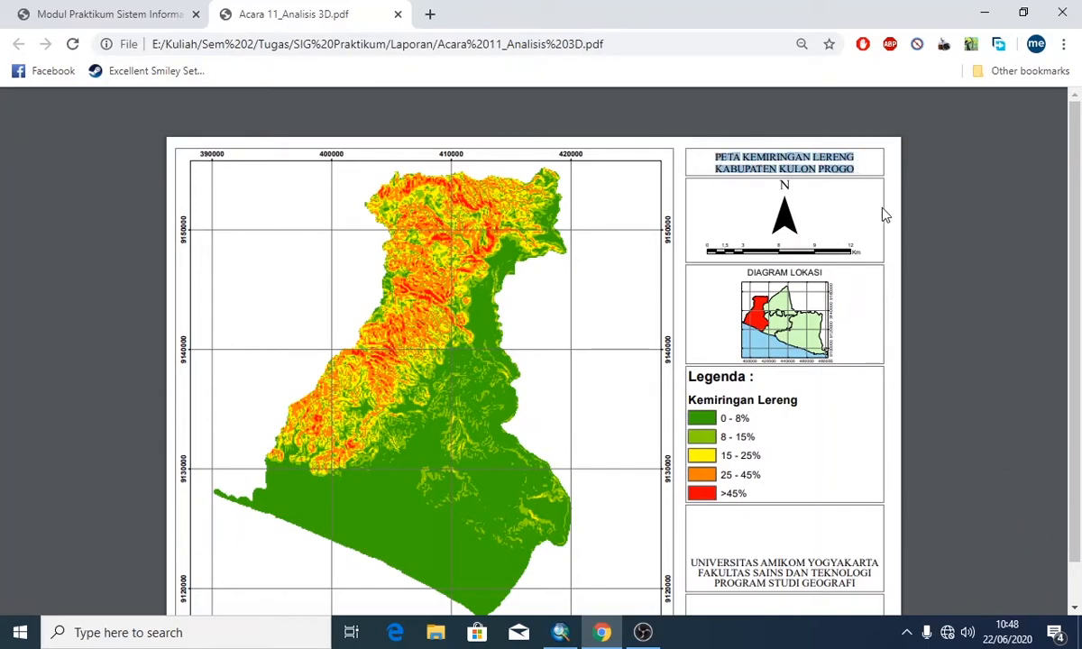
{"action": "left_click", "coordinate": [785, 186]}
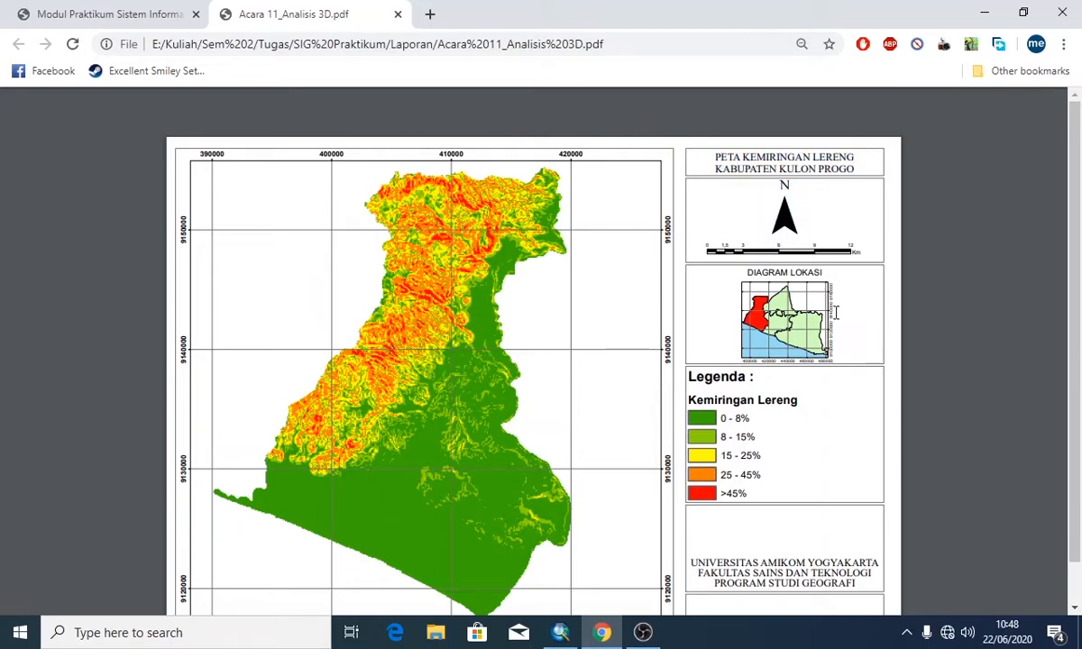
{"action": "scroll", "coordinate": [756, 311], "scroll_direction": "down", "scroll_amount": 1}
{"action": "left_click_drag", "start_coordinate": [790, 345], "coordinate": [796, 437]}
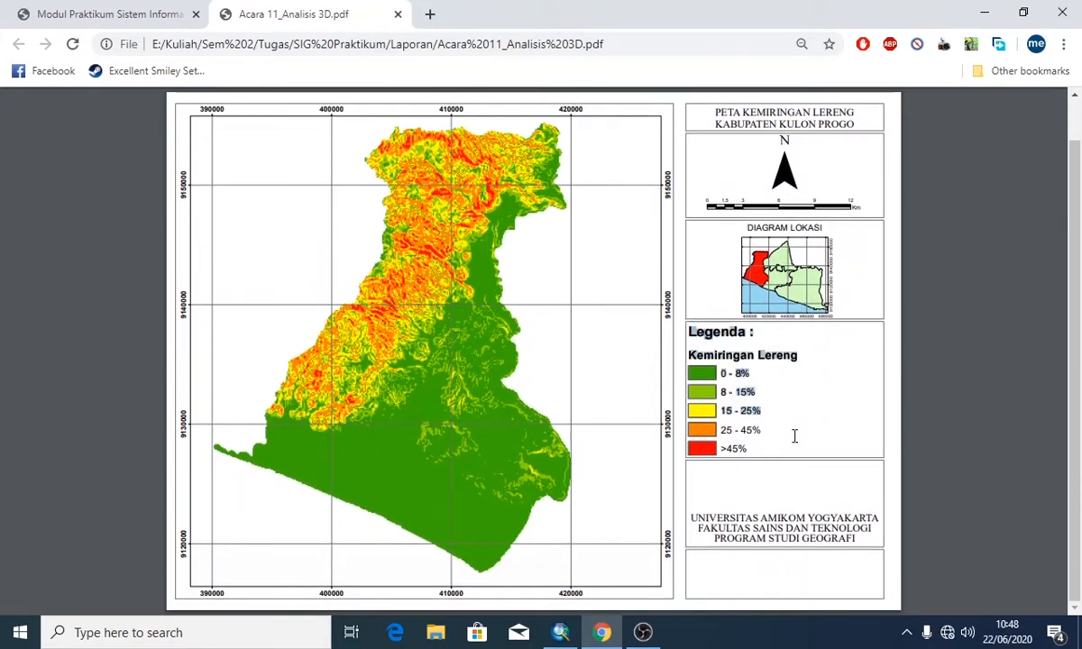
{"action": "left_click", "coordinate": [806, 476]}
{"action": "left_click_drag", "start_coordinate": [859, 532], "coordinate": [690, 482]}
{"action": "left_click", "coordinate": [729, 487]}
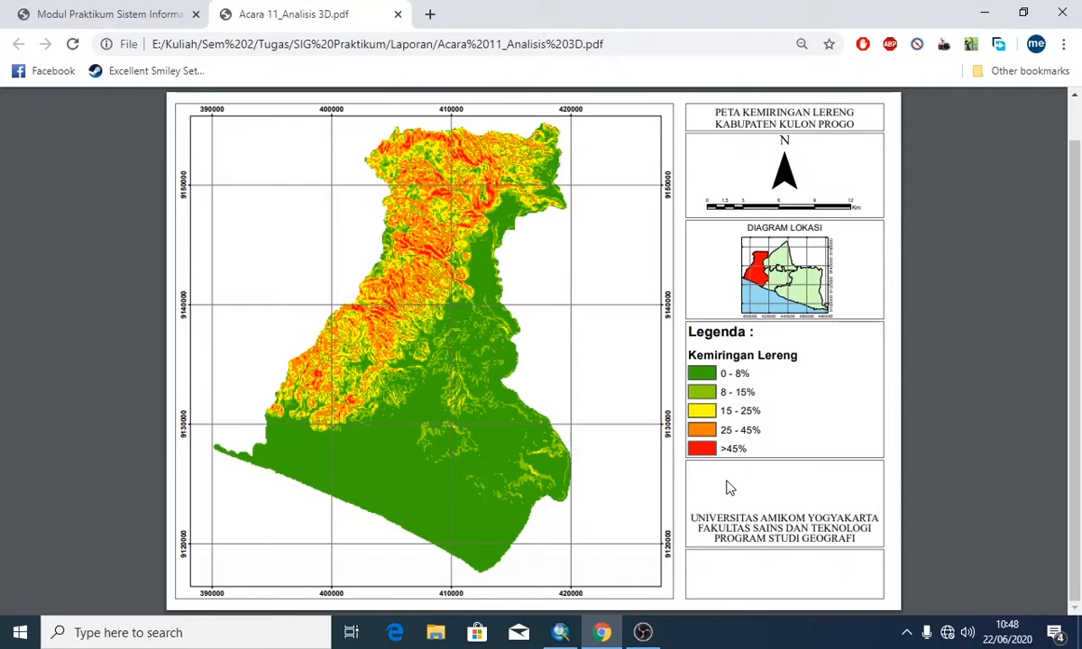
{"action": "left_click", "coordinate": [981, 16]}
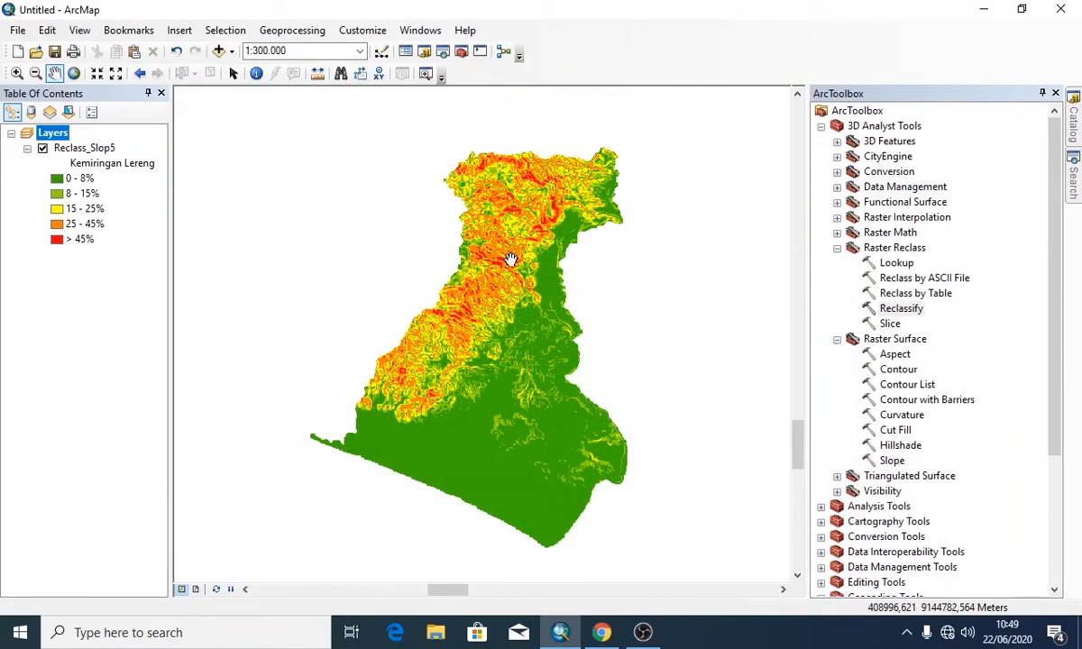